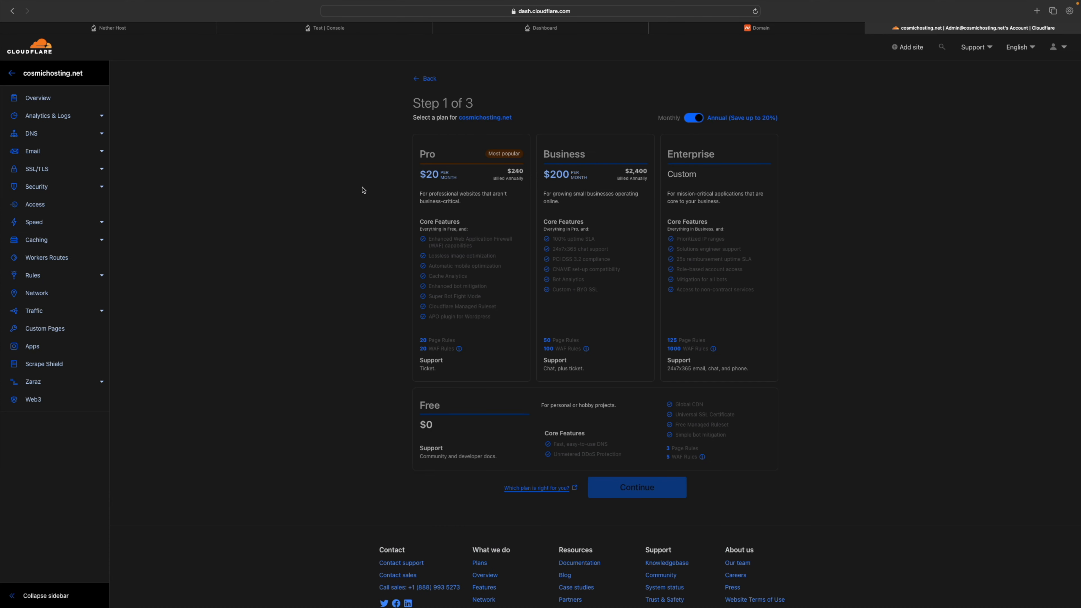
# Step: Choose the Free plan for cosmichosting.net and continue to the DNS record review
pyautogui.click(516, 408)
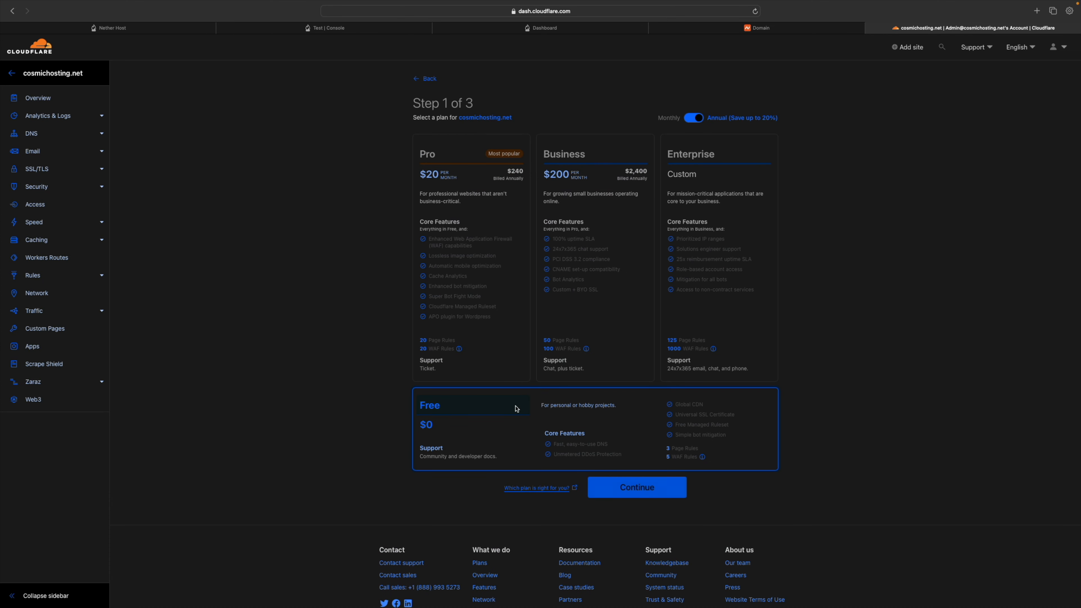
pyautogui.click(629, 487)
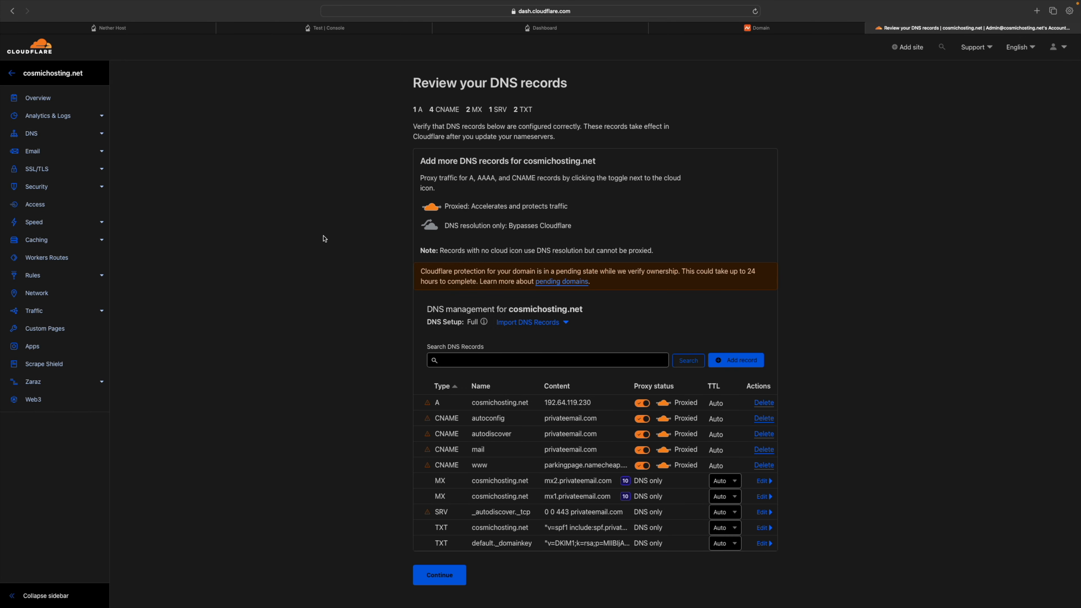
# Step: Delete all the scanned DNS records listed for cosmichosting.net
pyautogui.scroll(-5, 325, 239)
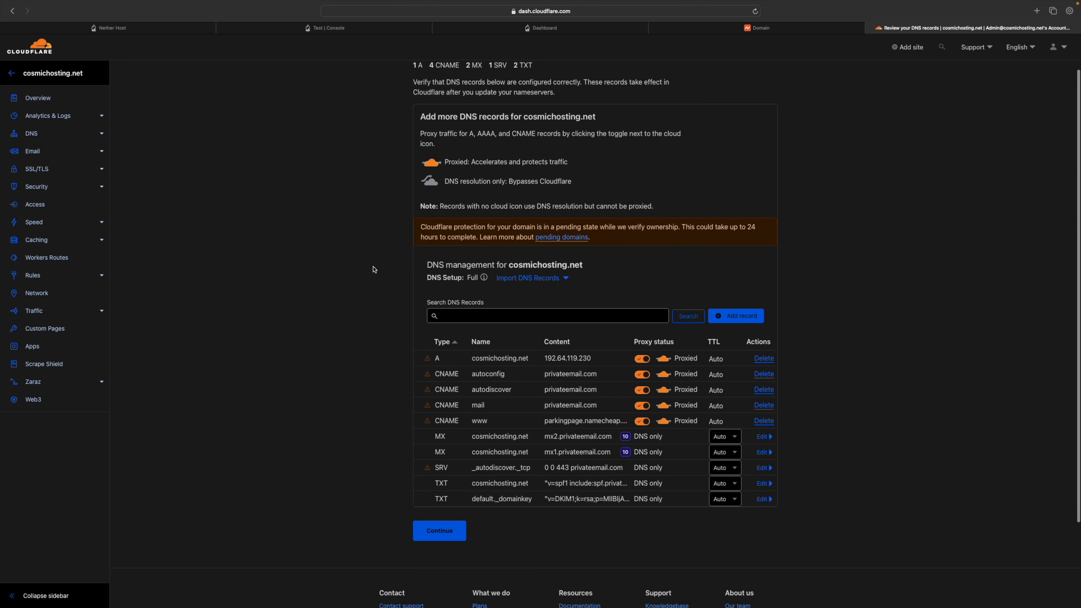
pyautogui.click(762, 28)
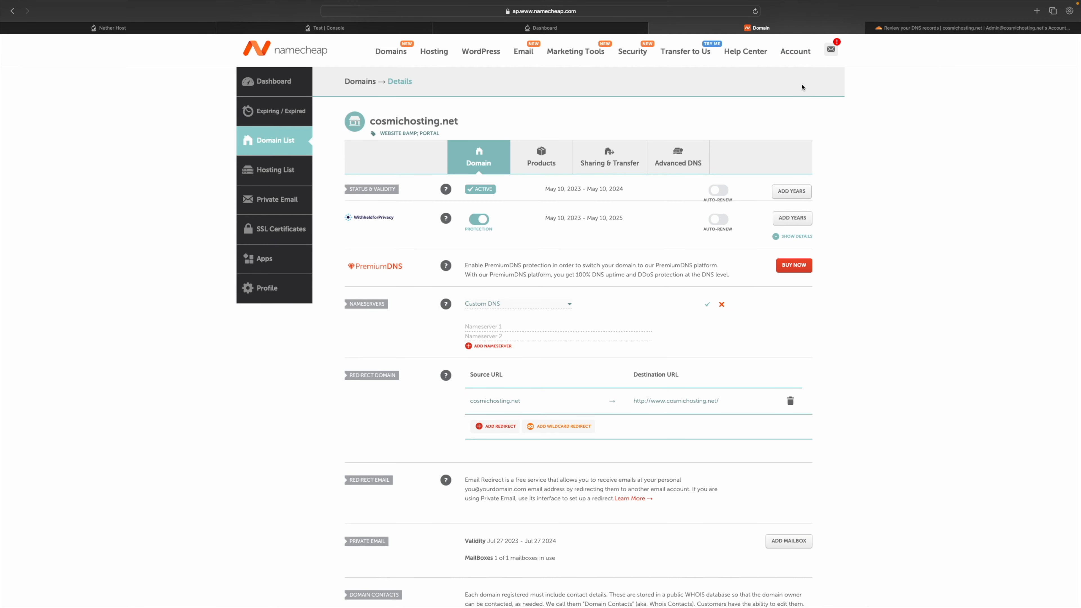
pyautogui.click(934, 28)
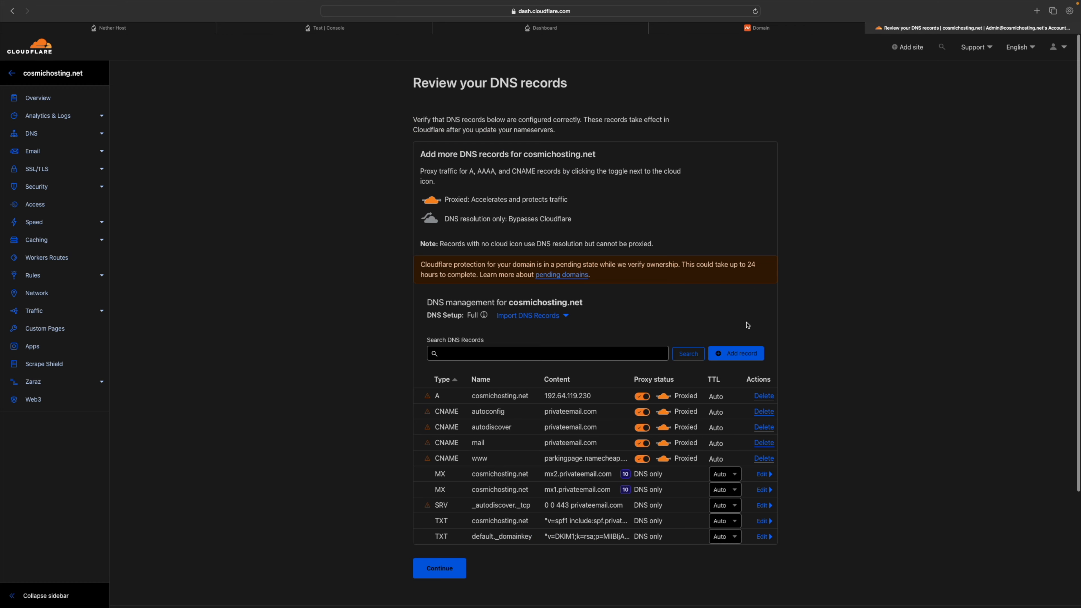
pyautogui.scroll(-2, 724, 341)
pyautogui.click(764, 352)
pyautogui.click(692, 361)
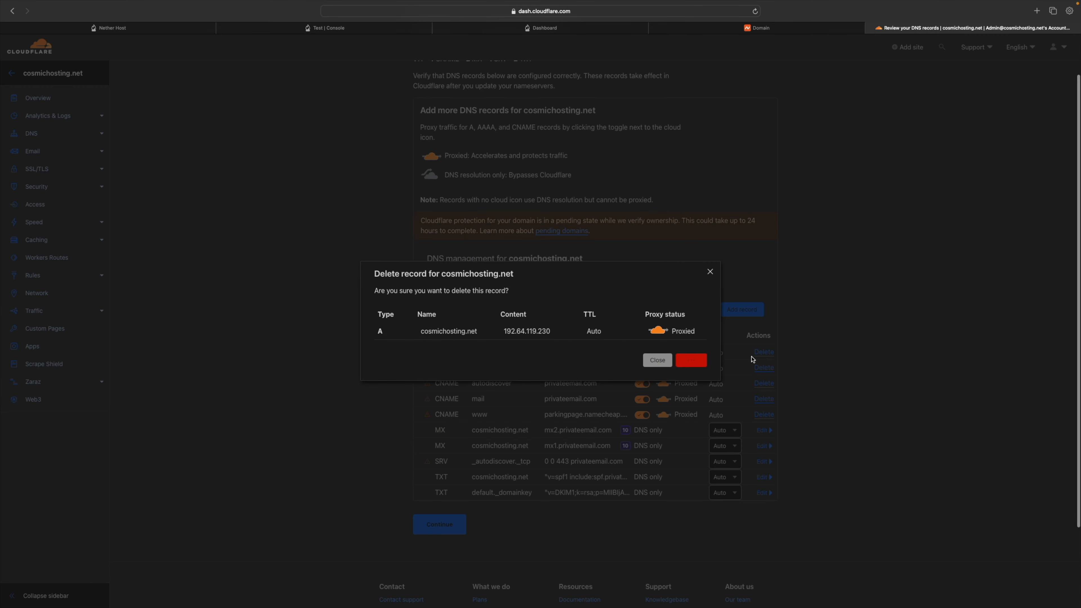
pyautogui.click(760, 353)
pyautogui.click(691, 360)
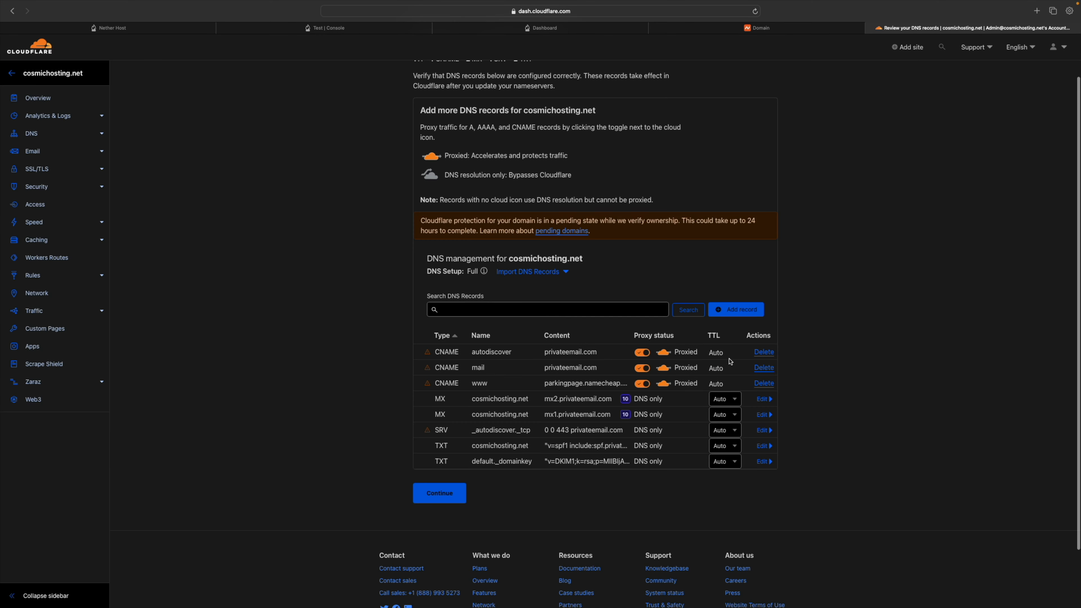
pyautogui.click(759, 357)
pyautogui.click(683, 359)
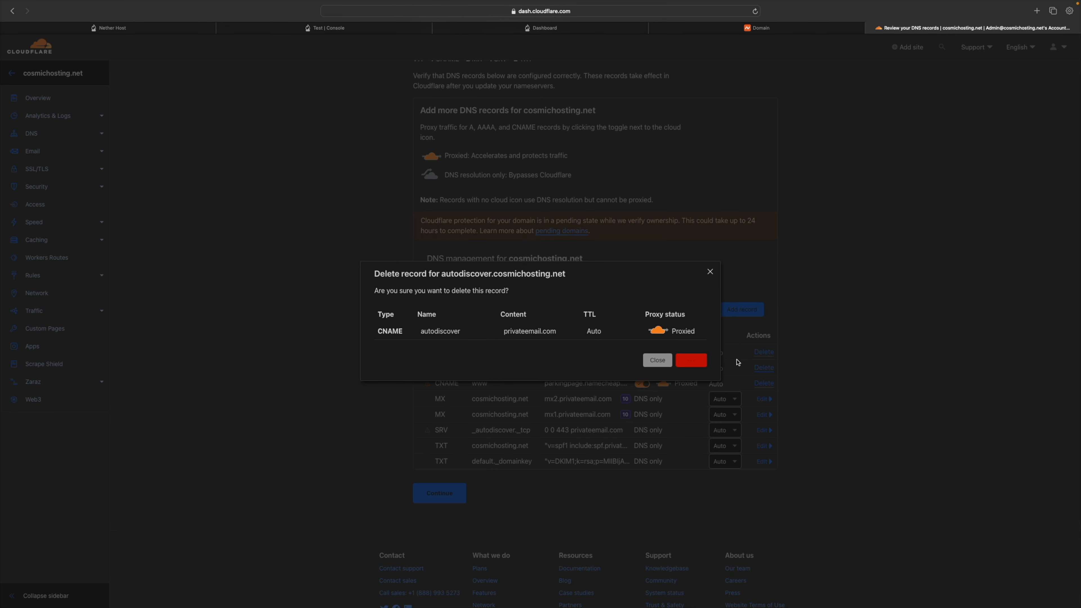
pyautogui.click(762, 352)
pyautogui.click(700, 361)
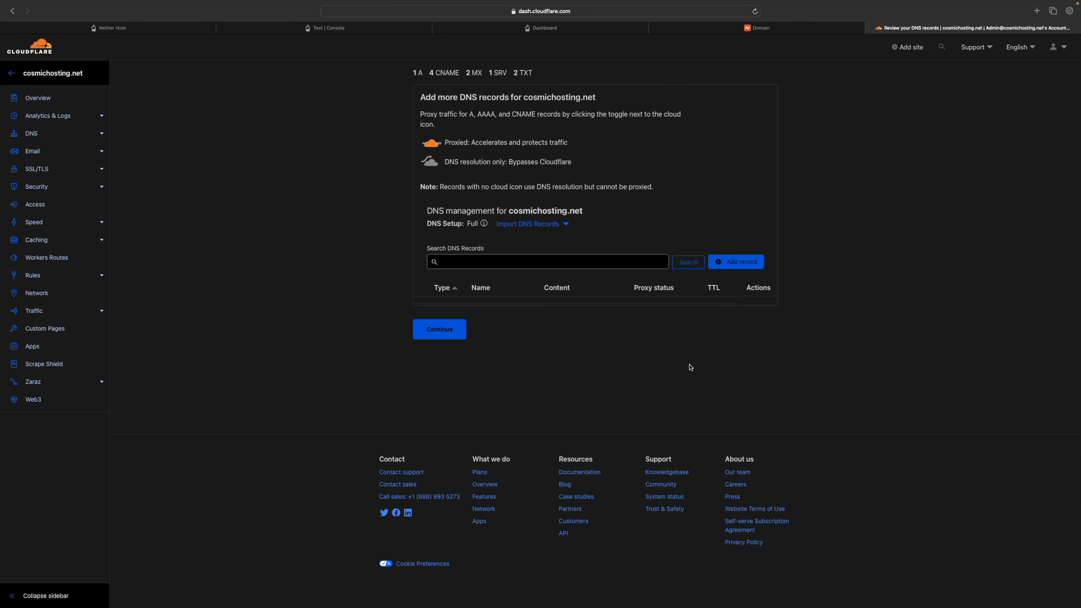
# Step: Continue to the nameserver instructions, confirming the setup without any DNS records
pyautogui.click(435, 331)
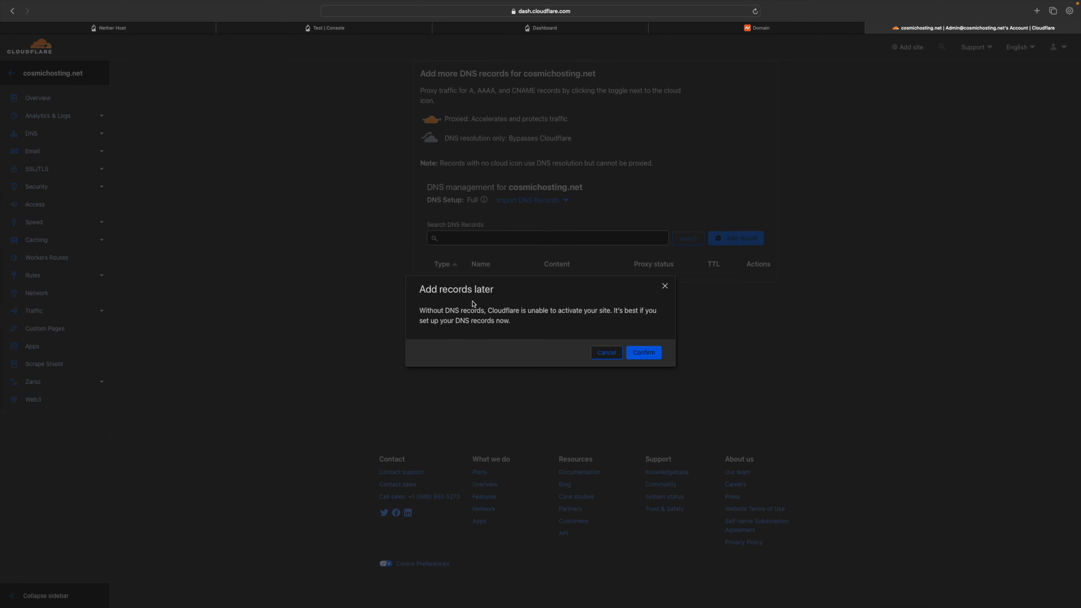
pyautogui.click(644, 352)
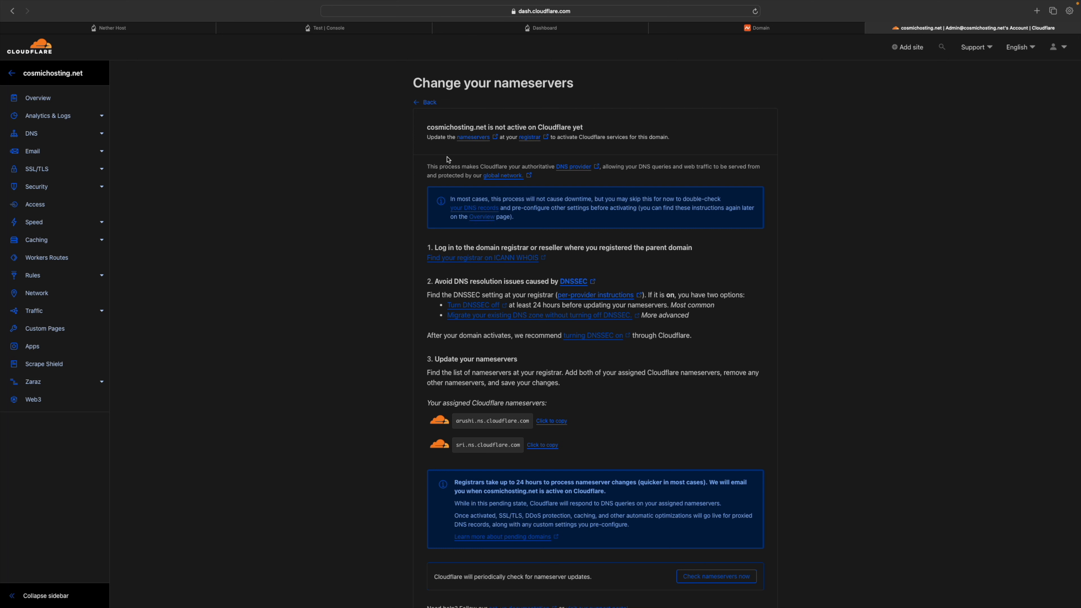
pyautogui.moveTo(431, 125); pyautogui.dragTo(601, 128)
pyautogui.click(605, 131)
# Step: Copy the assigned nameserver arushi.ns.cloudflare.com from Cloudflare into the first custom DNS nameserver on the domain's Namecheap page
pyautogui.click(761, 27)
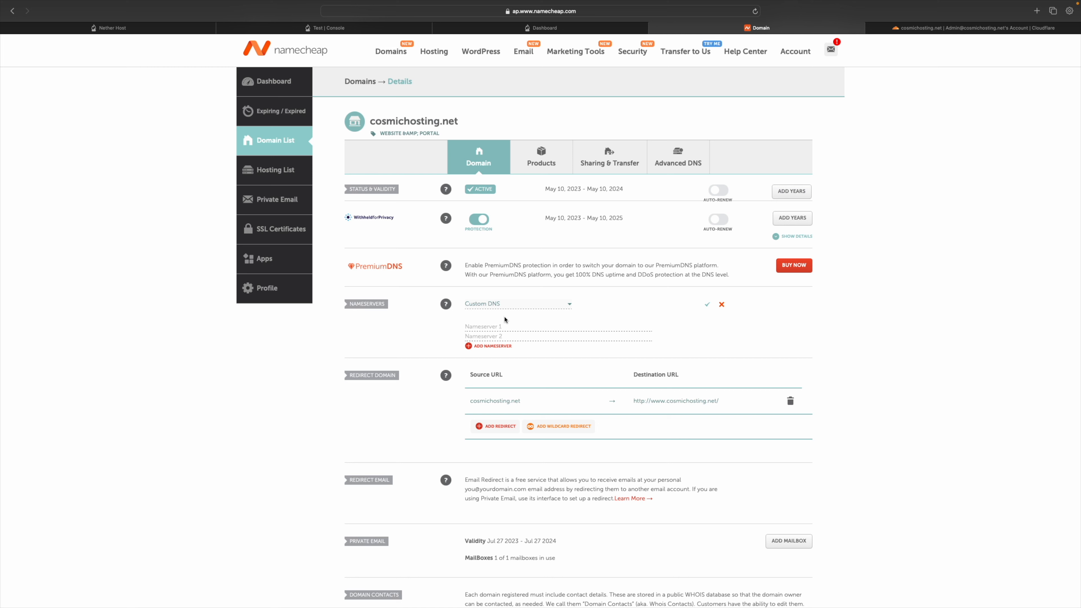
pyautogui.click(916, 26)
pyautogui.scroll(-3, 468, 443)
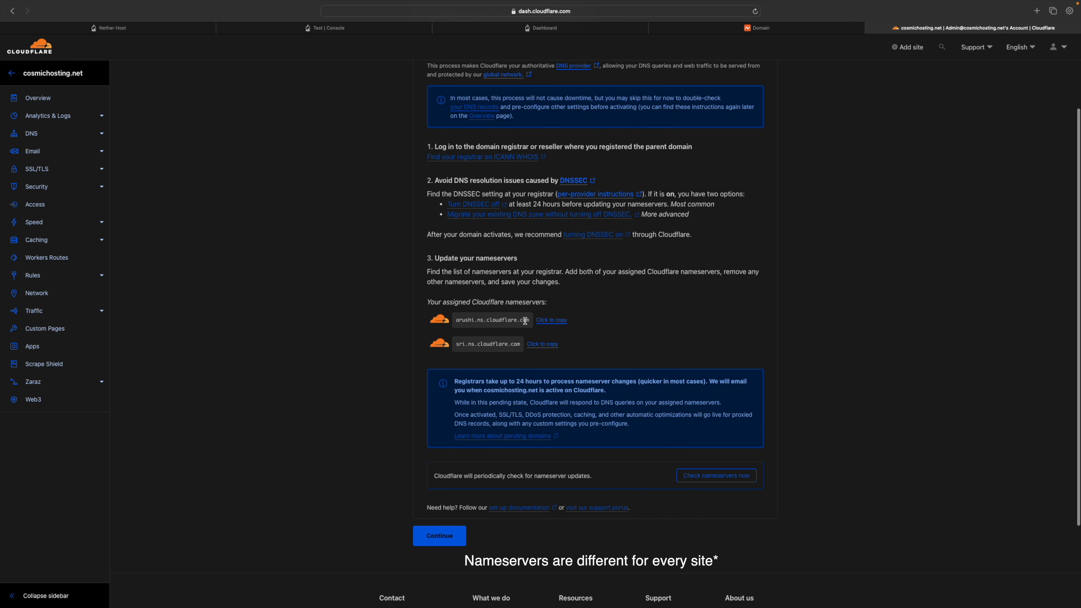
pyautogui.click(546, 320)
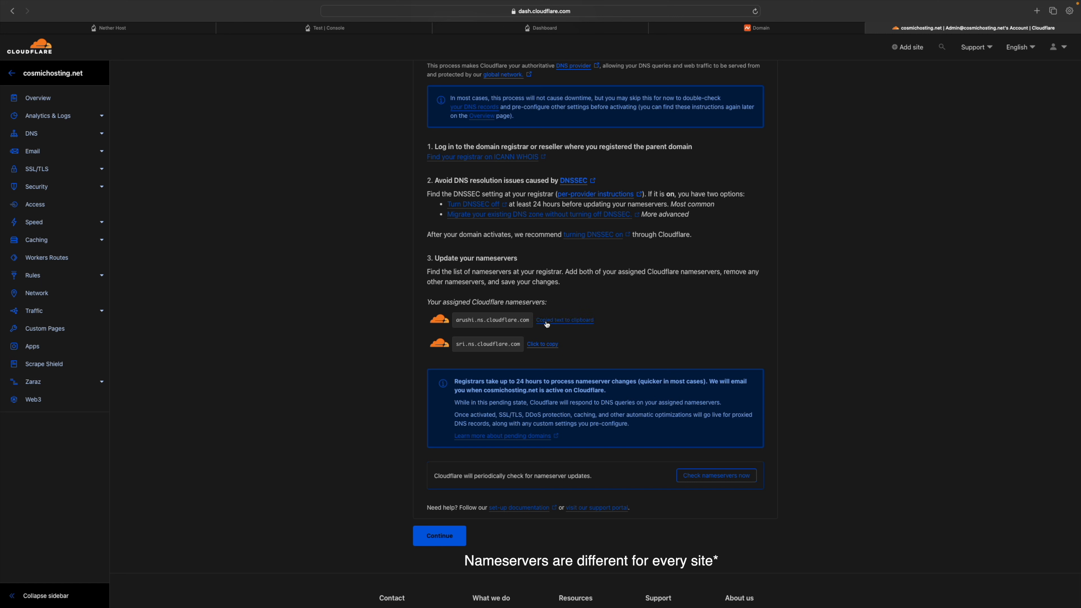
pyautogui.click(802, 28)
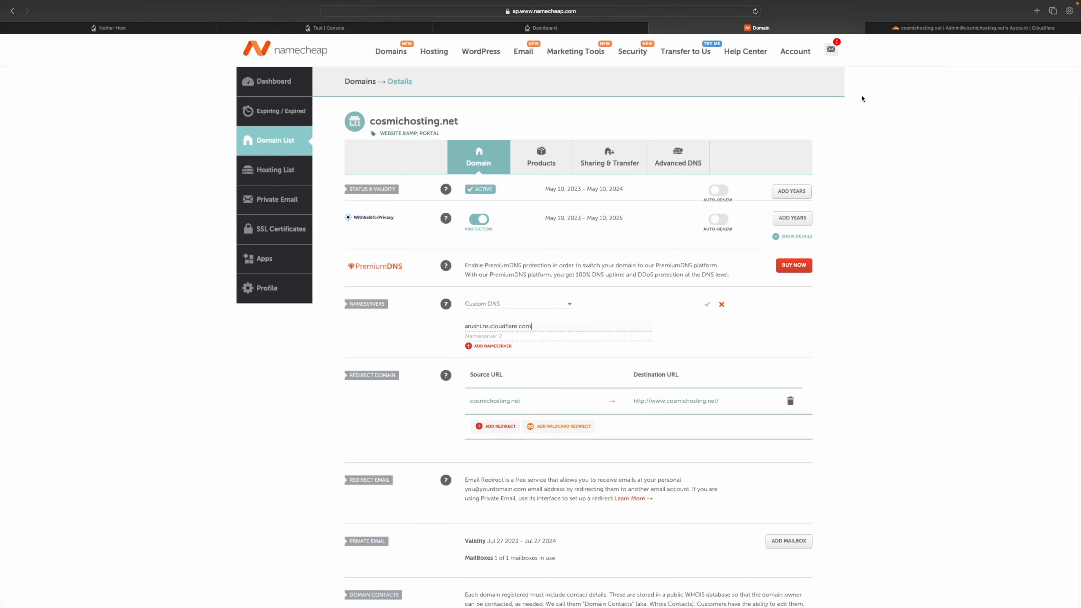
# Step: Copy sri.ns.cloudflare.com from Cloudflare into the second custom nameserver at Namecheap and save the nameserver change
pyautogui.click(900, 31)
pyautogui.click(536, 345)
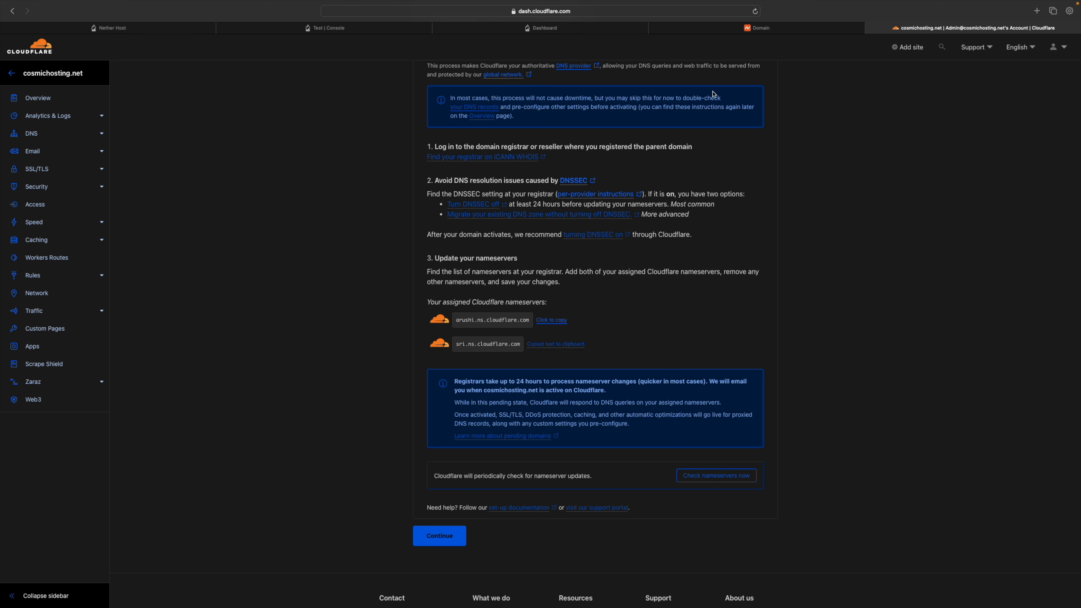
pyautogui.click(757, 28)
pyautogui.click(501, 336)
pyautogui.hotkey('ctrl', 'v')
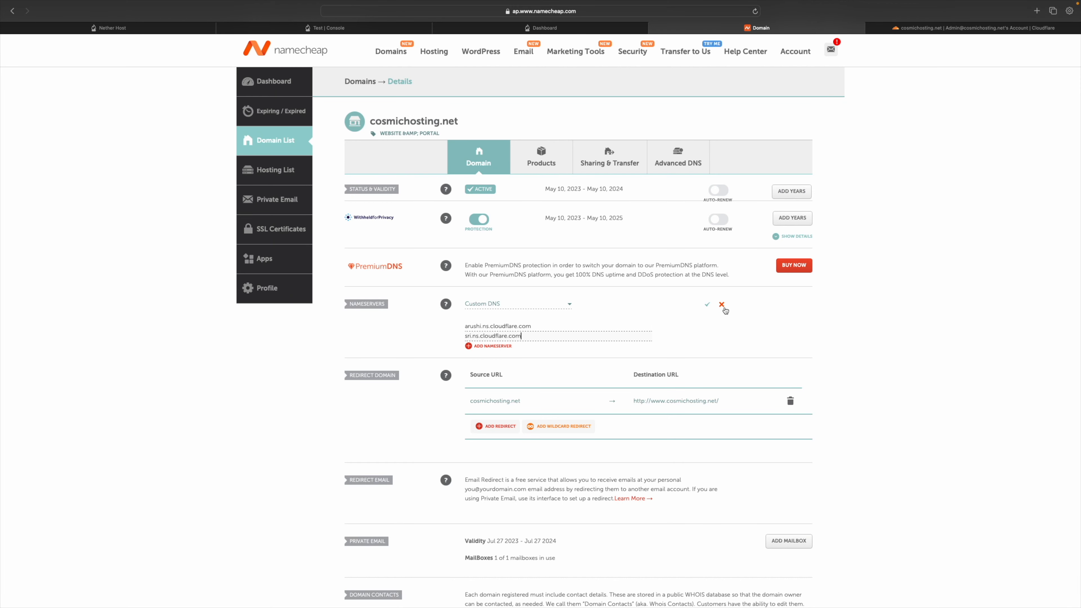
pyautogui.click(707, 304)
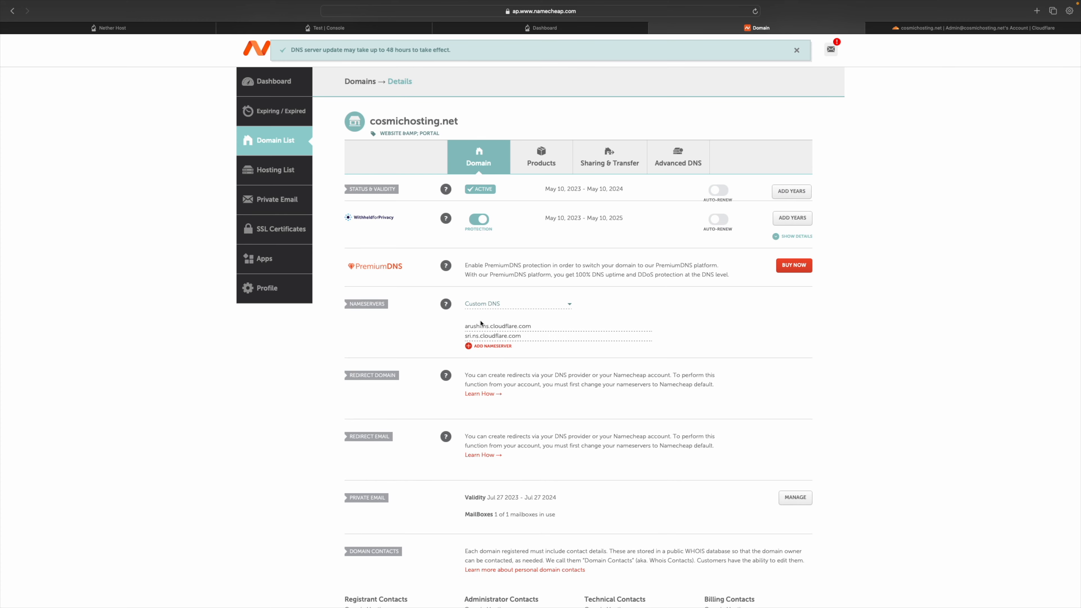
pyautogui.scroll(1, 496, 307)
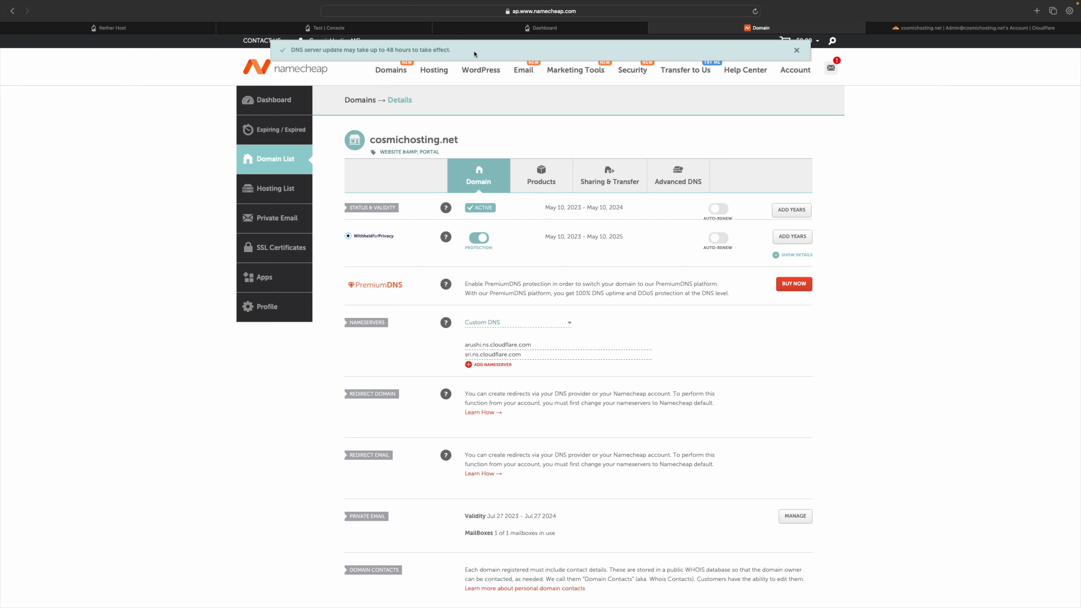
# Step: Return to Cloudflare and request an immediate nameserver check for cosmichosting.net
pyautogui.click(934, 29)
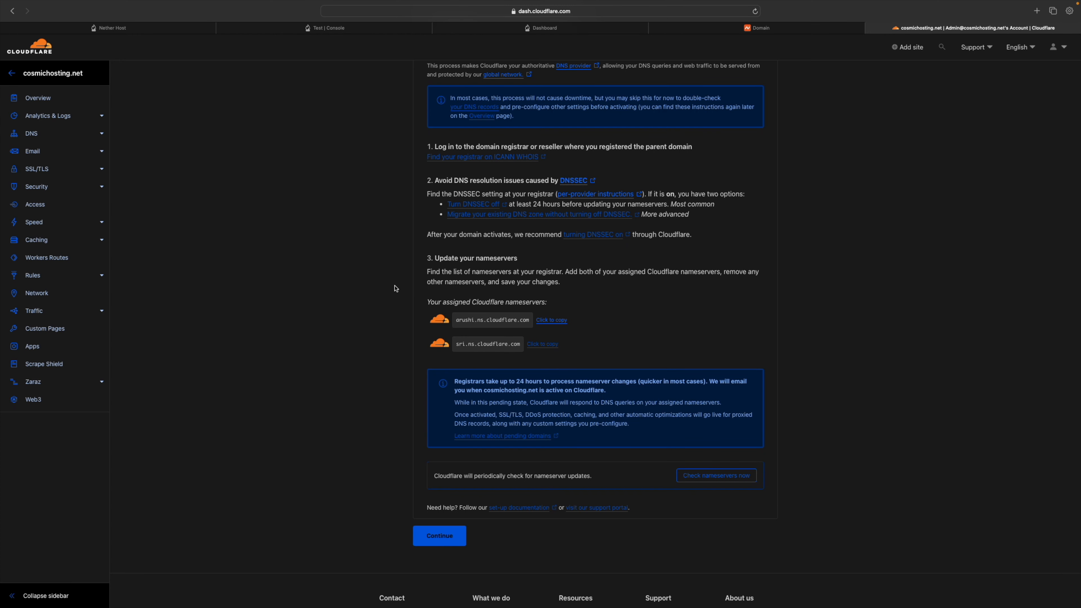
pyautogui.click(717, 475)
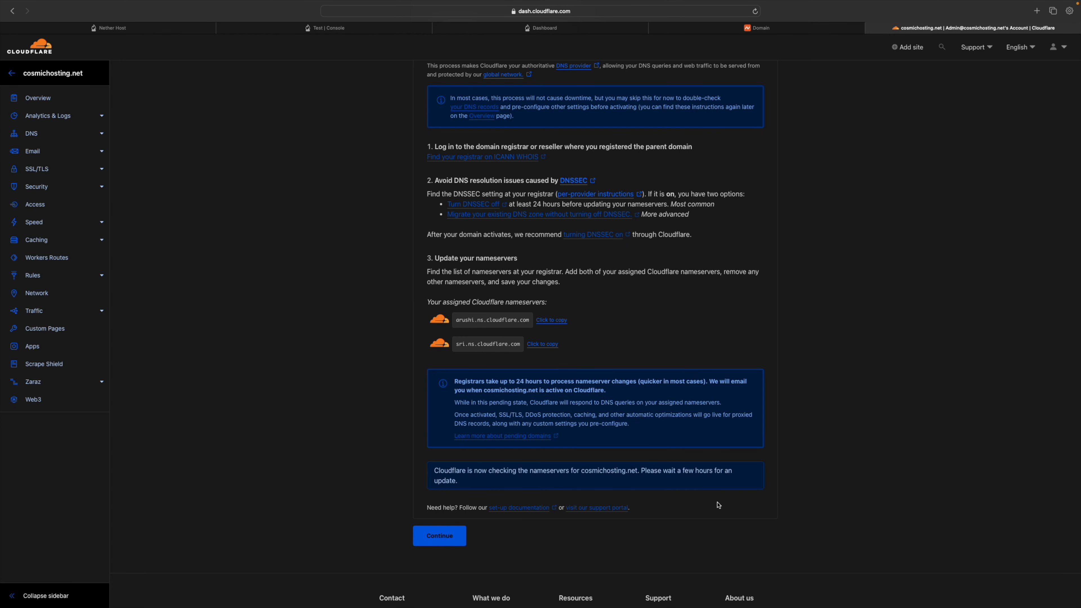
# Step: Continue past the nameserver instructions, skip the Quick Start Guide and dismiss the WAF protection notice on the site overview
pyautogui.click(438, 538)
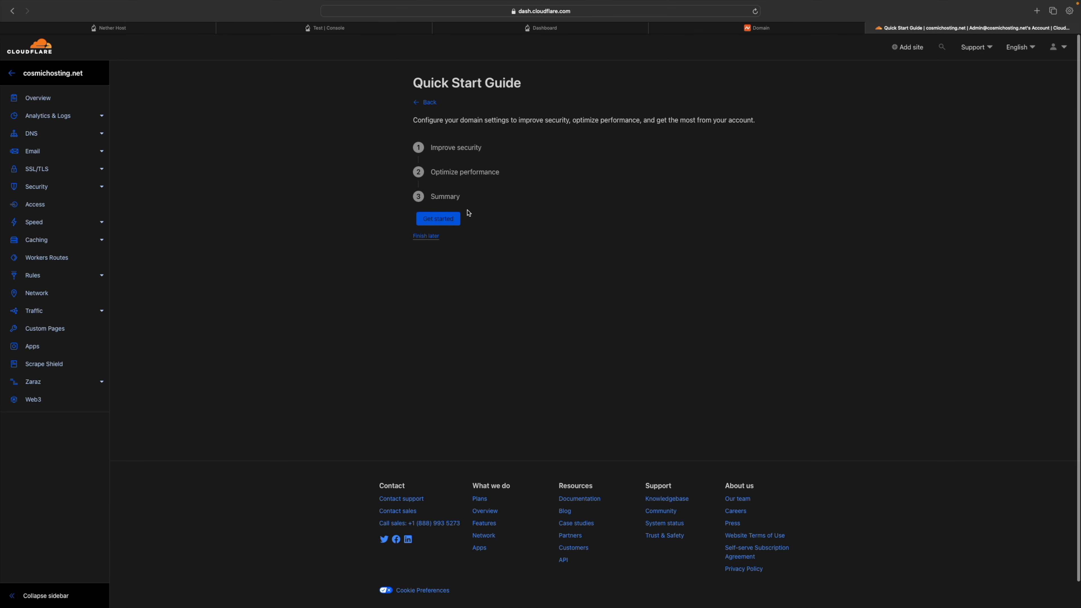
pyautogui.click(426, 236)
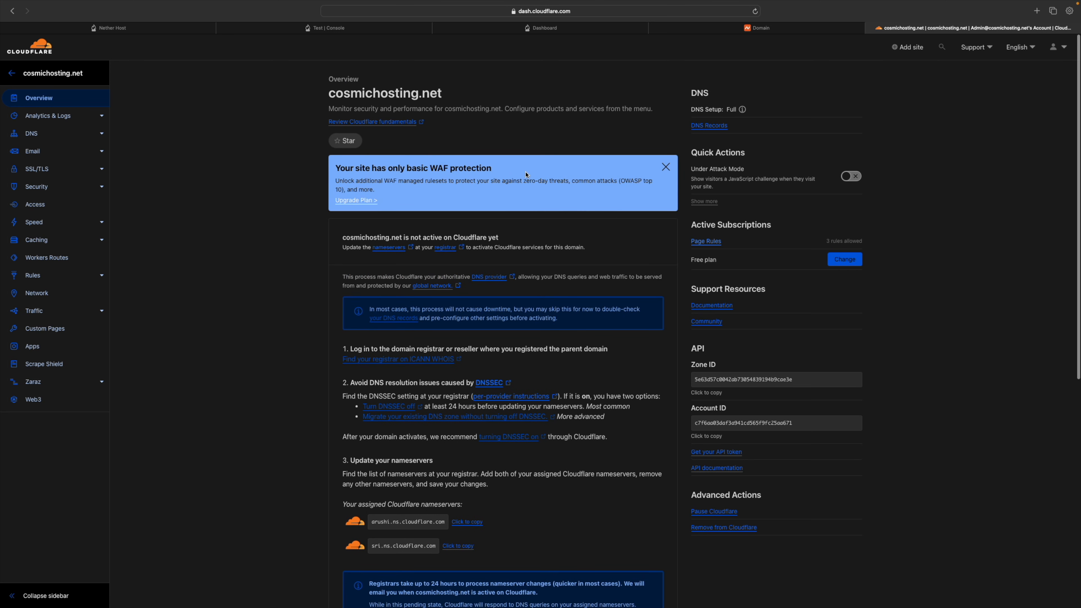
pyautogui.click(665, 170)
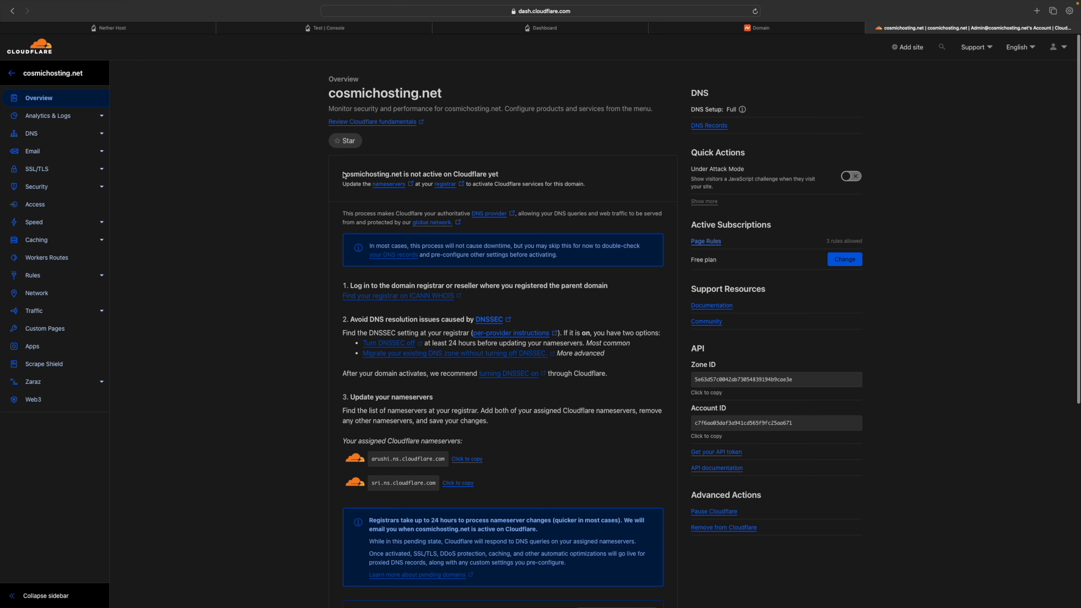
# Step: Refresh the cosmichosting.net overview and reopen it from the website list to check its activation status
pyautogui.moveTo(343, 175); pyautogui.dragTo(487, 176)
pyautogui.click(486, 176)
pyautogui.press('super+r')
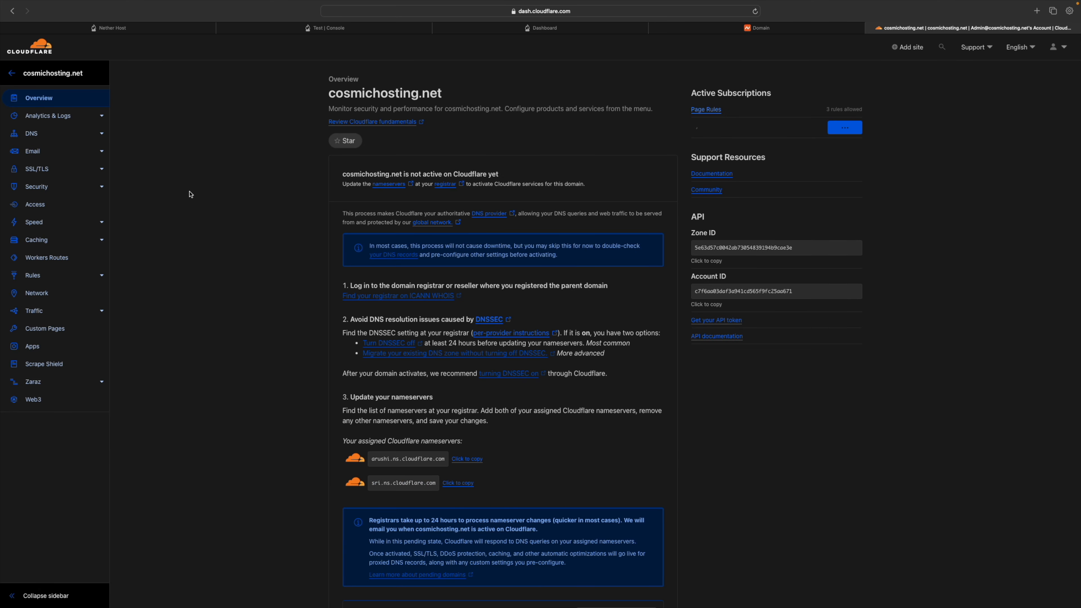
pyautogui.click(31, 96)
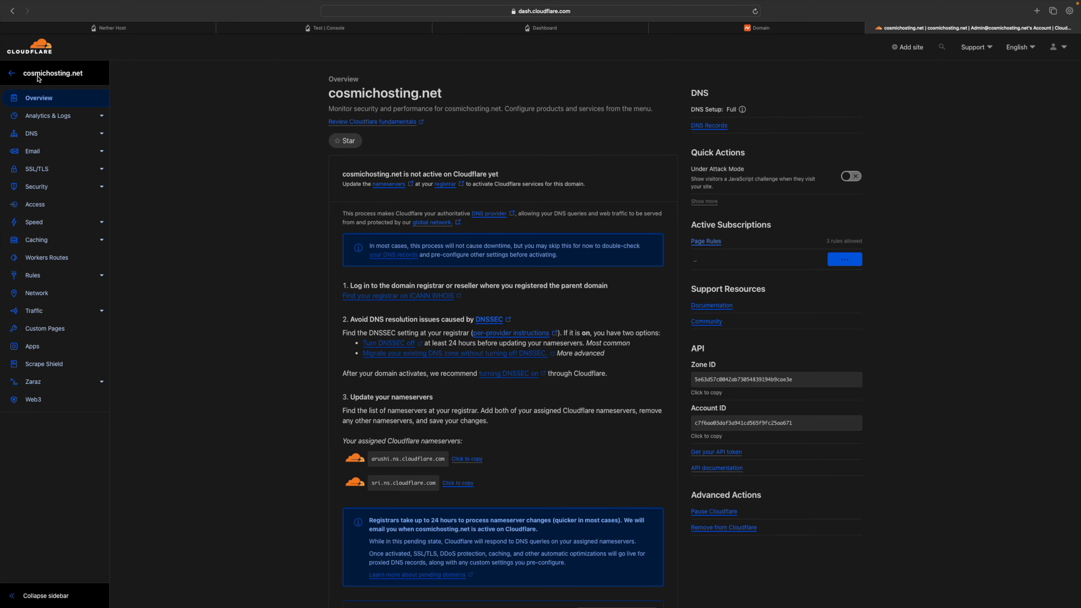
pyautogui.click(38, 76)
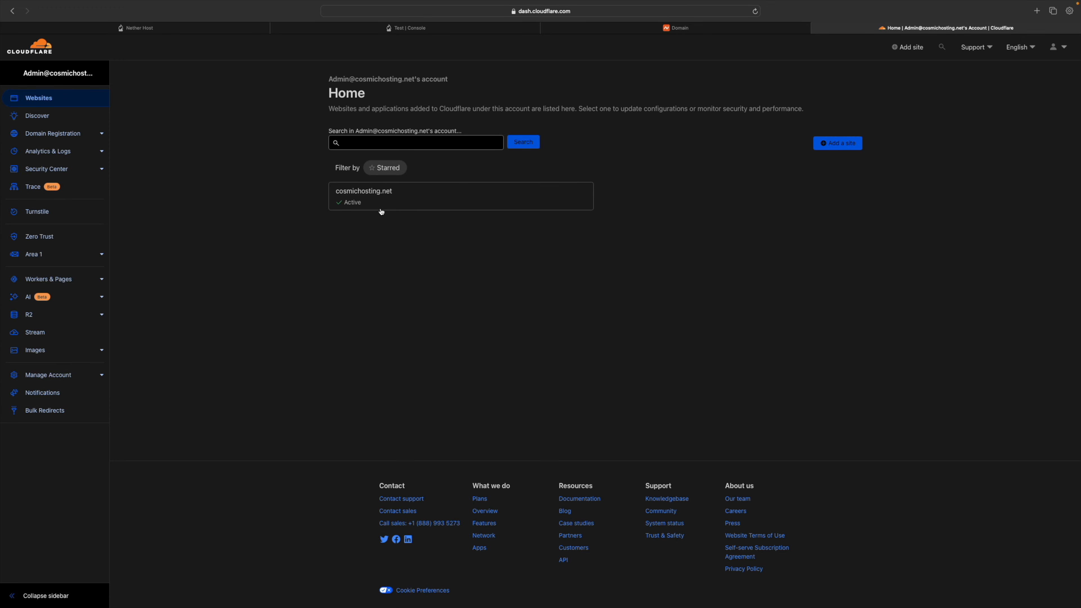
pyautogui.click(415, 197)
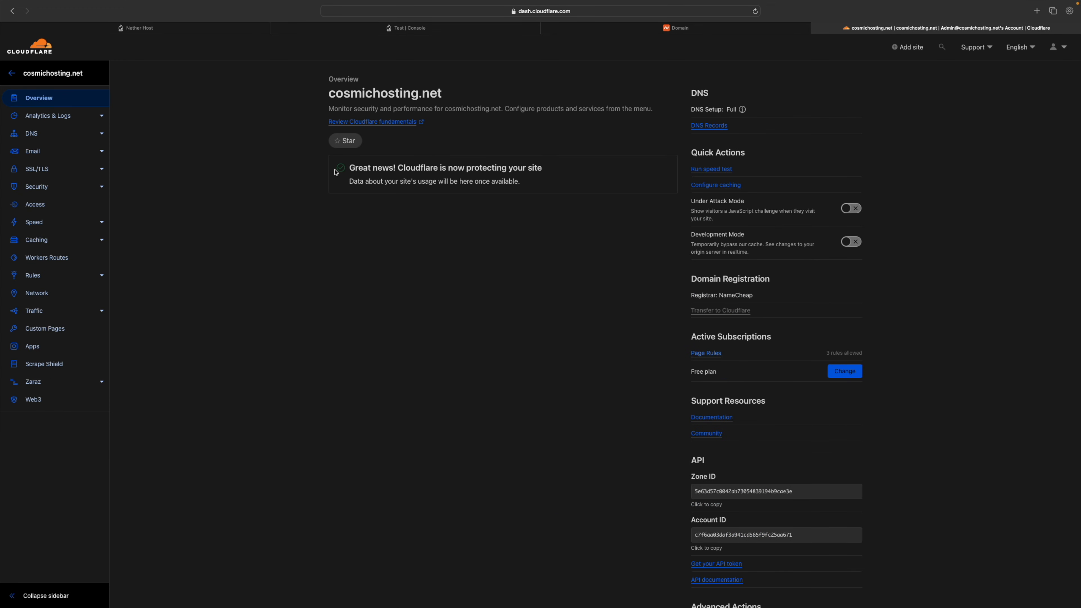
pyautogui.moveTo(336, 172); pyautogui.dragTo(548, 171)
pyautogui.click(545, 171)
# Step: Open the DNS records of cosmichosting.net and start a new proxied A record
pyautogui.click(48, 136)
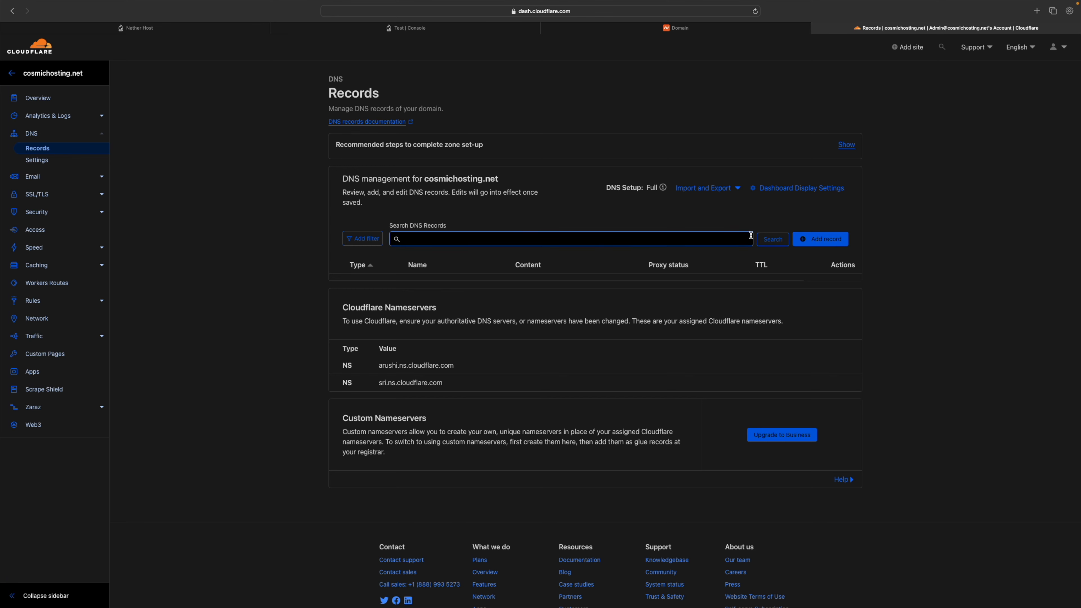
pyautogui.click(823, 239)
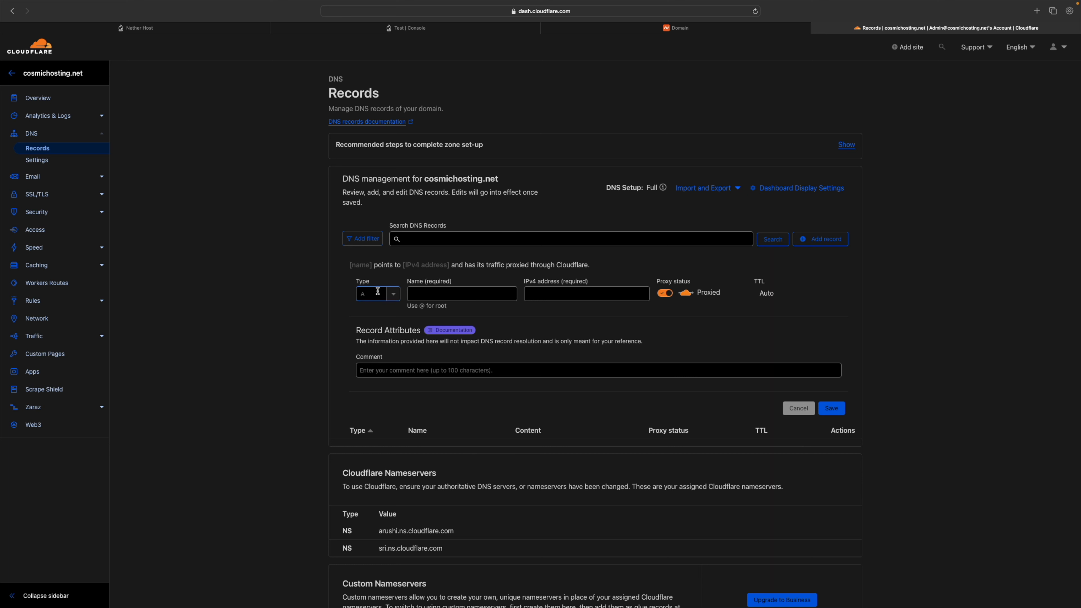
pyautogui.click(460, 290)
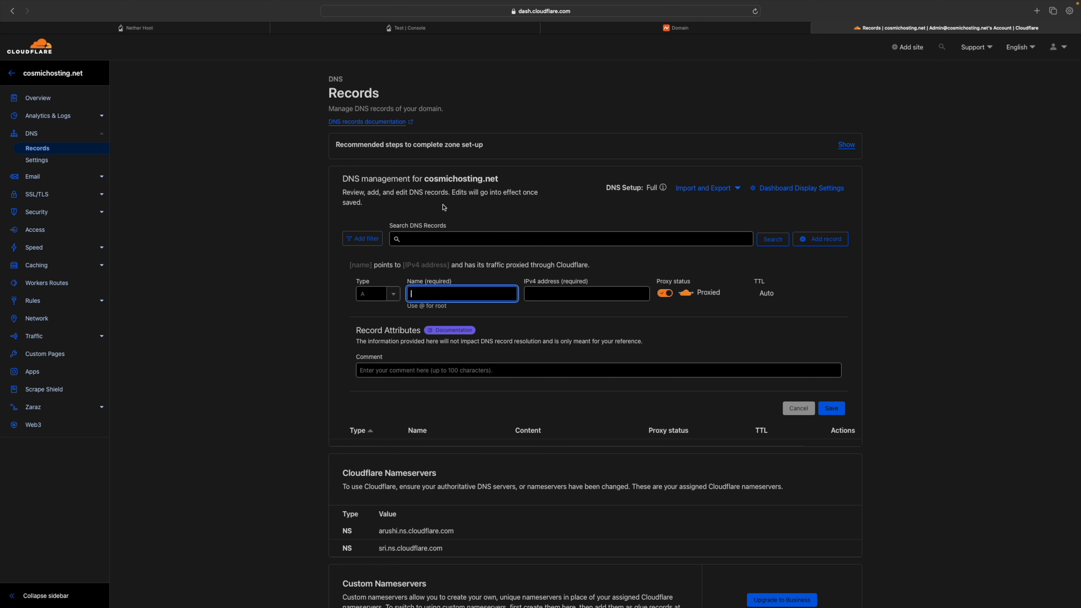
pyautogui.moveTo(425, 179); pyautogui.dragTo(503, 181)
pyautogui.click(463, 184)
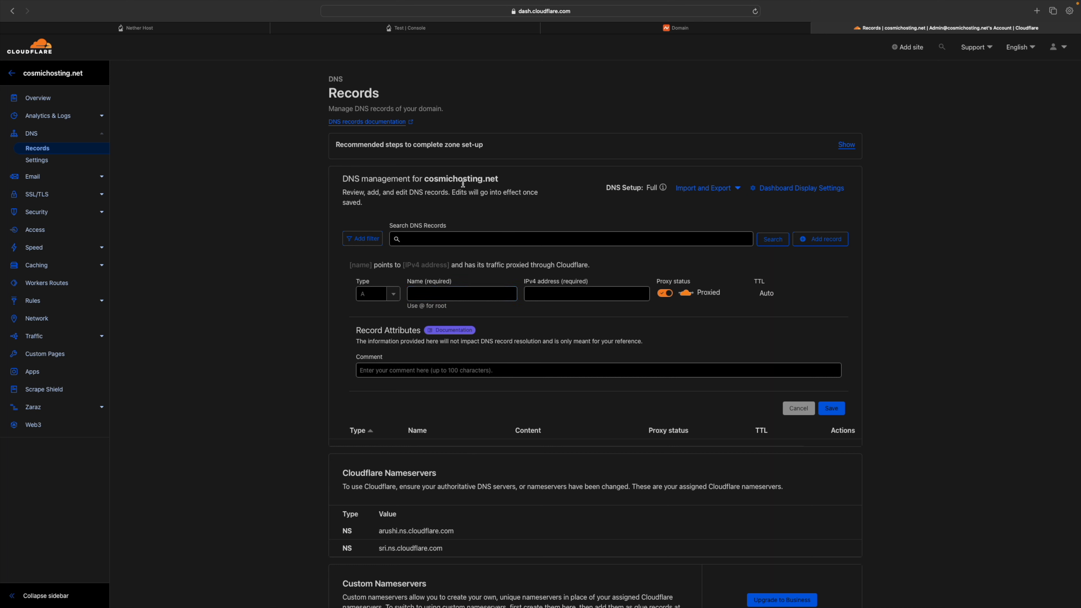
pyautogui.moveTo(426, 181); pyautogui.dragTo(392, 180)
pyautogui.click(393, 179)
pyautogui.click(438, 299)
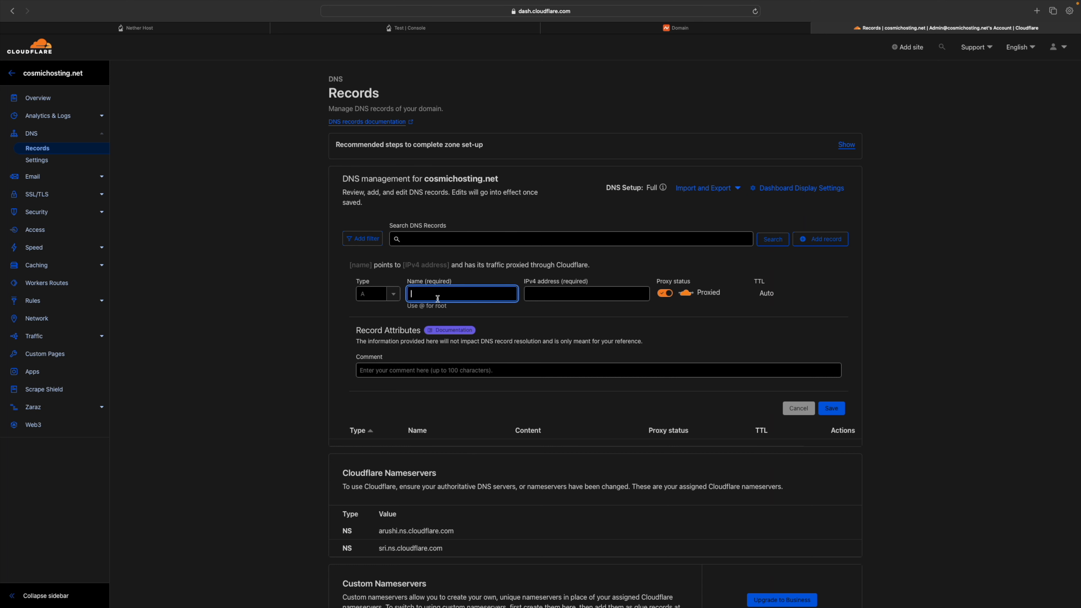
pyautogui.write('@')
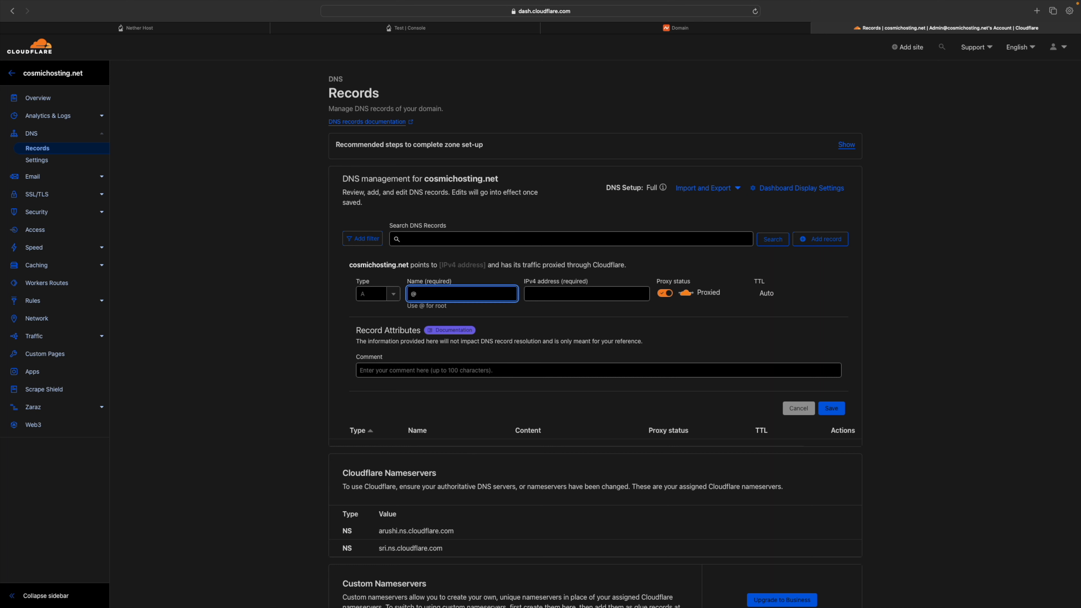
pyautogui.press('BackSpace')
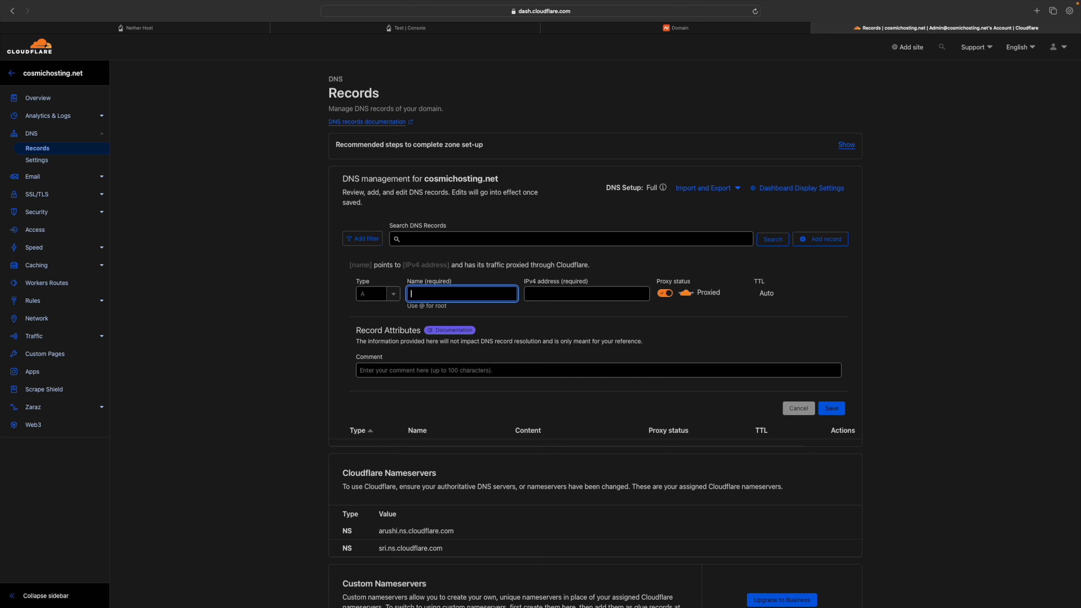
# Step: Enter play as the new A record's name and select its IPv4 address field
pyautogui.write('play')
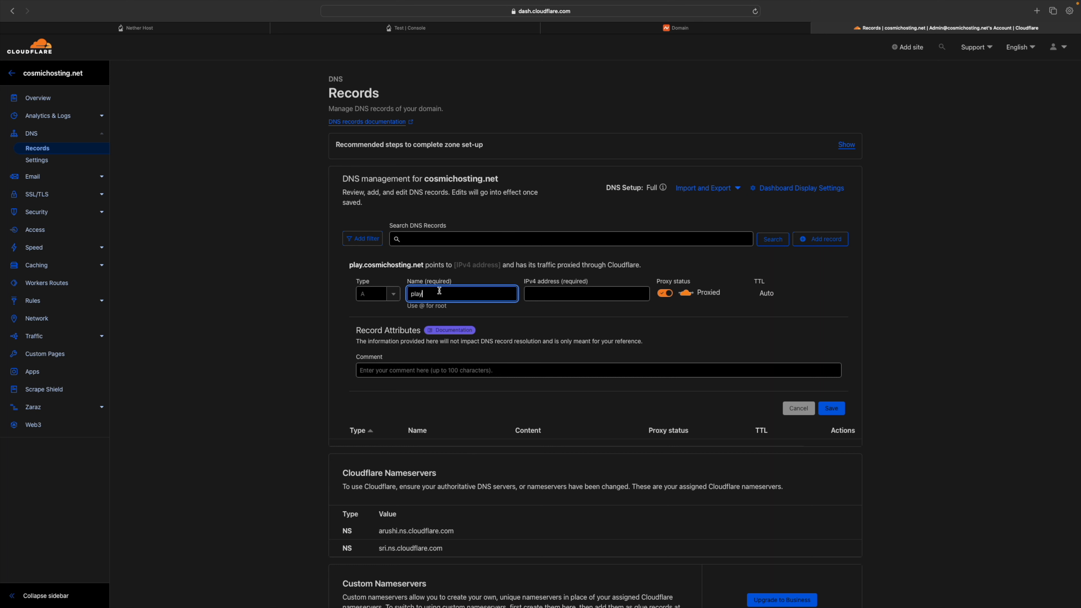
pyautogui.moveTo(348, 265); pyautogui.dragTo(422, 267)
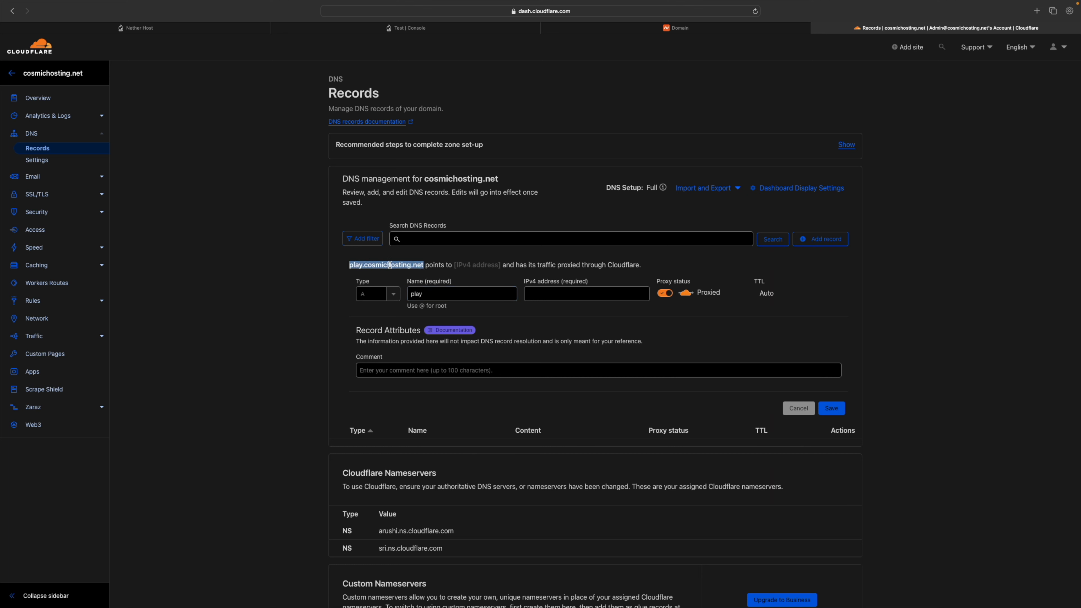
pyautogui.click(383, 271)
pyautogui.moveTo(351, 267); pyautogui.dragTo(423, 266)
pyautogui.click(422, 267)
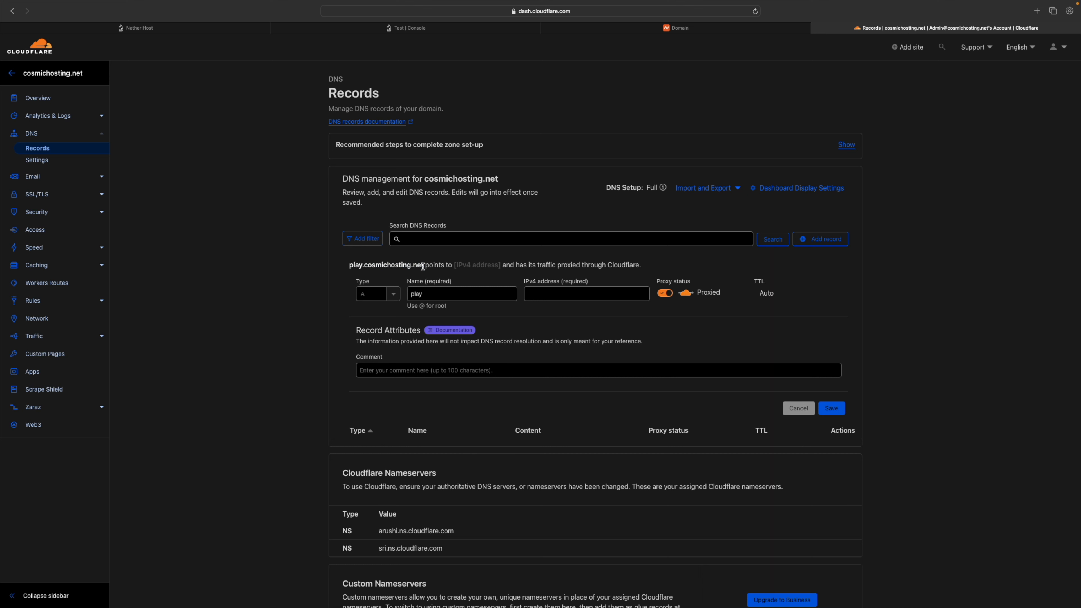
pyautogui.click(577, 296)
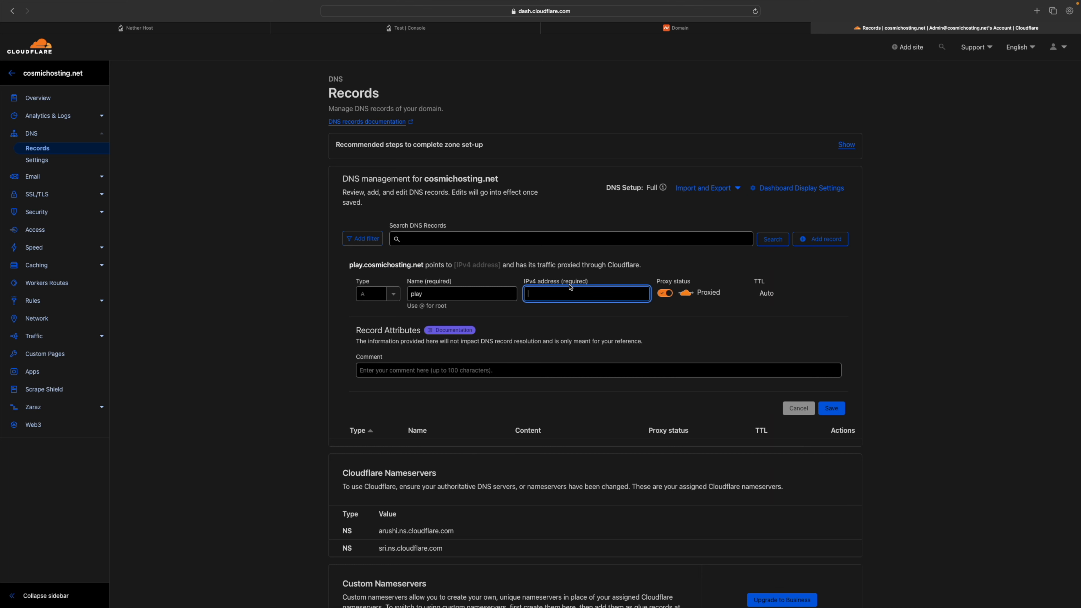
# Step: Copy the Test server's address from its Nether Host console and open who.is in a new browser tab
pyautogui.click(444, 30)
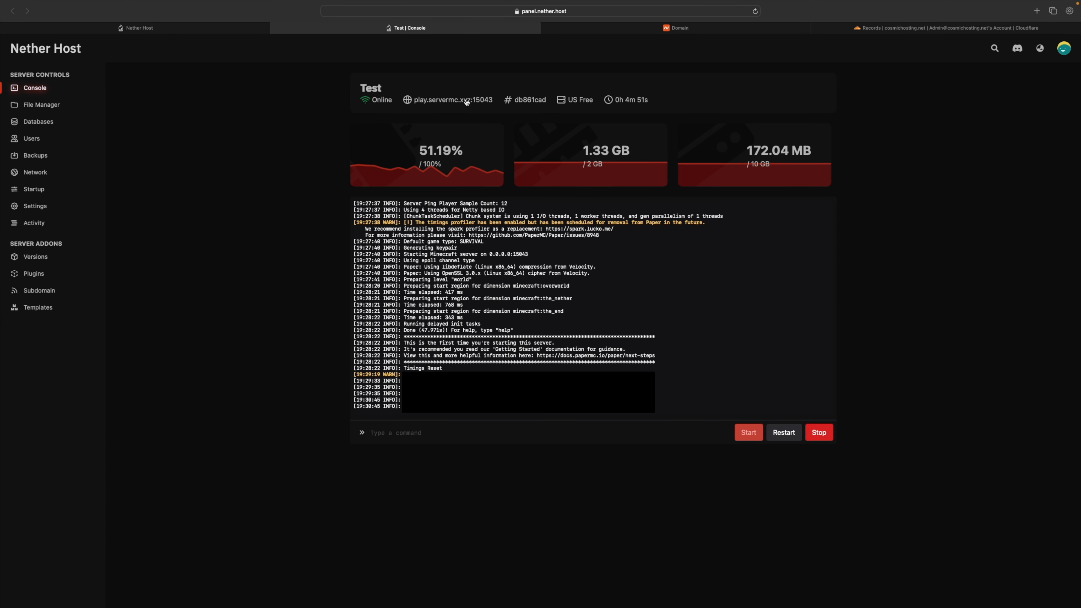
pyautogui.click(436, 102)
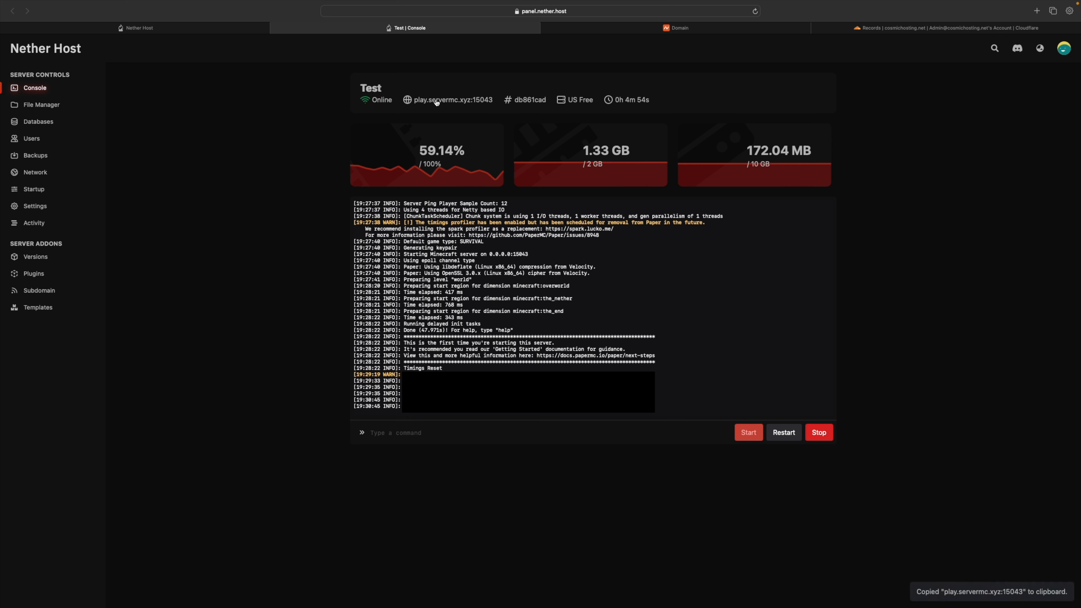
pyautogui.click(1036, 11)
pyautogui.write('who')
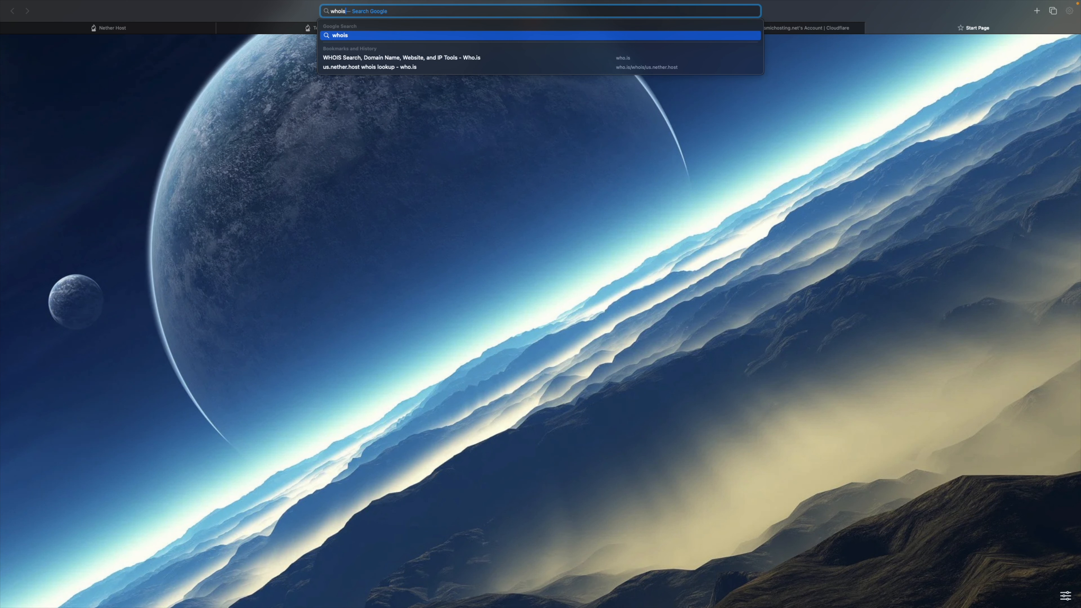
pyautogui.write('.is')
pyautogui.press('Return')
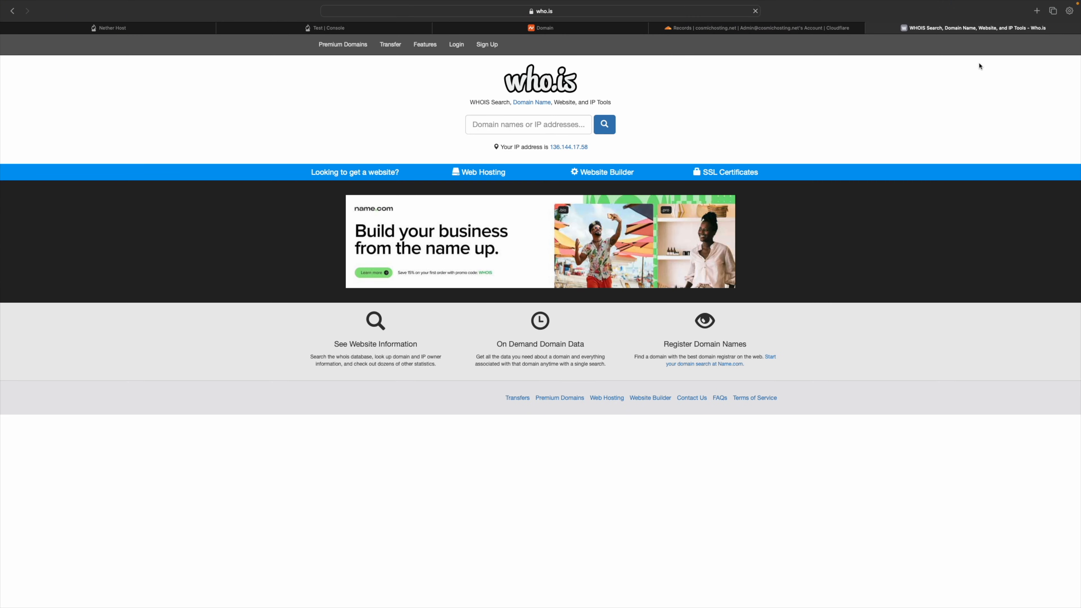
# Step: Look up play.servermc.xyz without its port on who.is and copy the IP address from its A record
pyautogui.click(521, 123)
pyautogui.press('super+v')
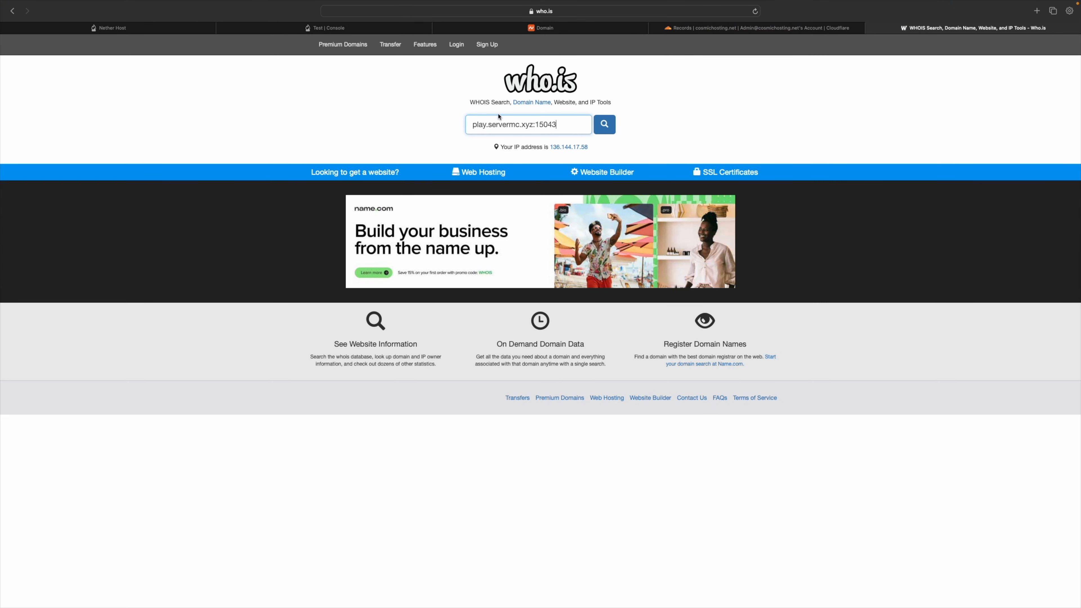
pyautogui.moveTo(557, 124); pyautogui.dragTo(532, 126)
pyautogui.press('BackSpace')
pyautogui.click(605, 125)
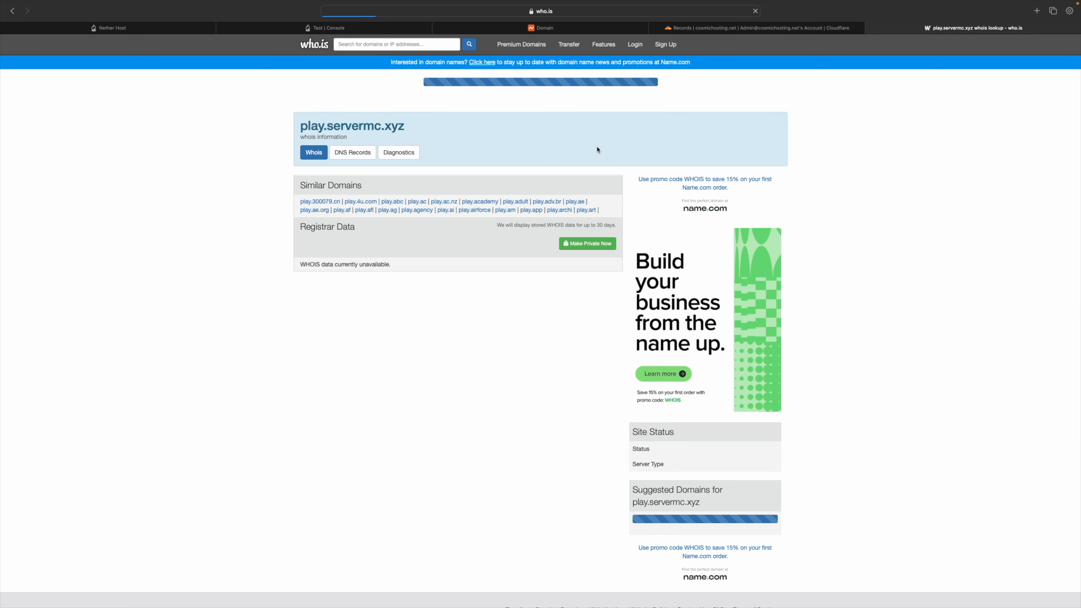
pyautogui.click(353, 208)
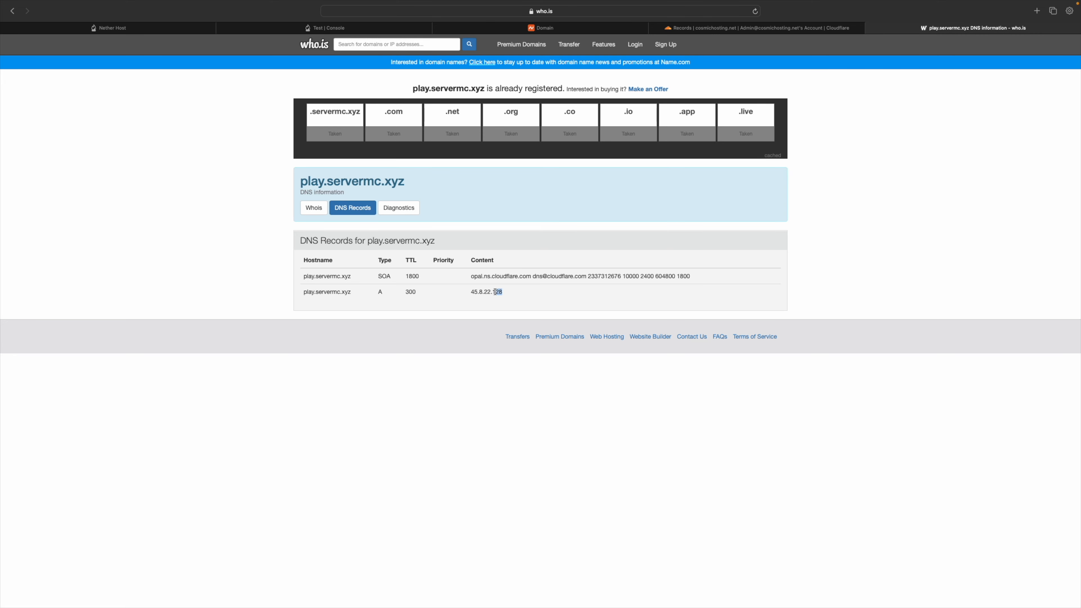
pyautogui.moveTo(495, 291); pyautogui.dragTo(482, 292)
# Step: Return to Cloudflare, point the play A record to 45.8.22.128 as DNS only and save it
pyautogui.click(754, 28)
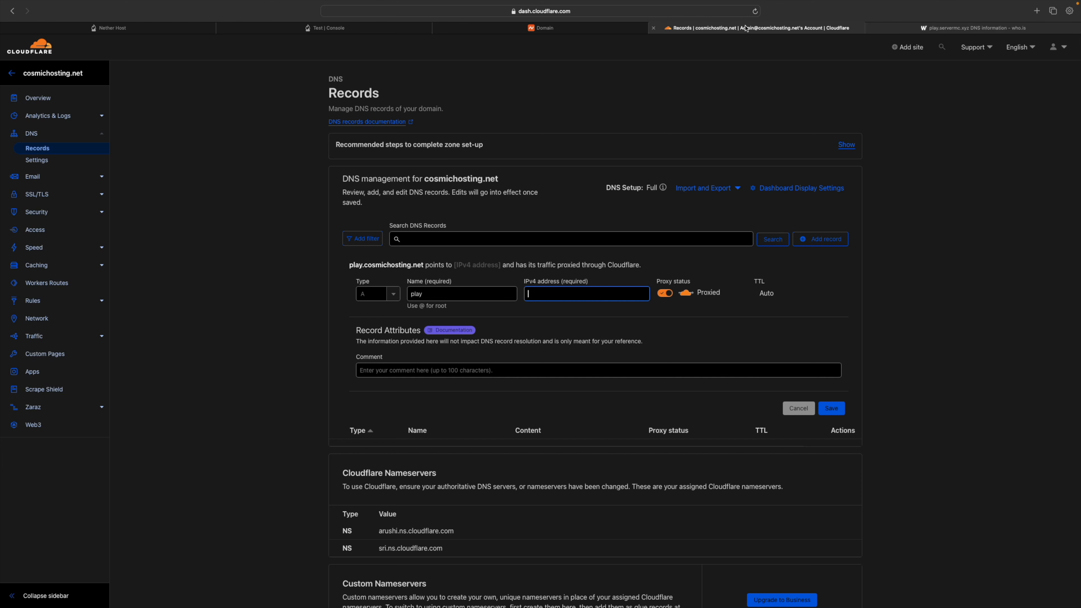
pyautogui.press('super+v')
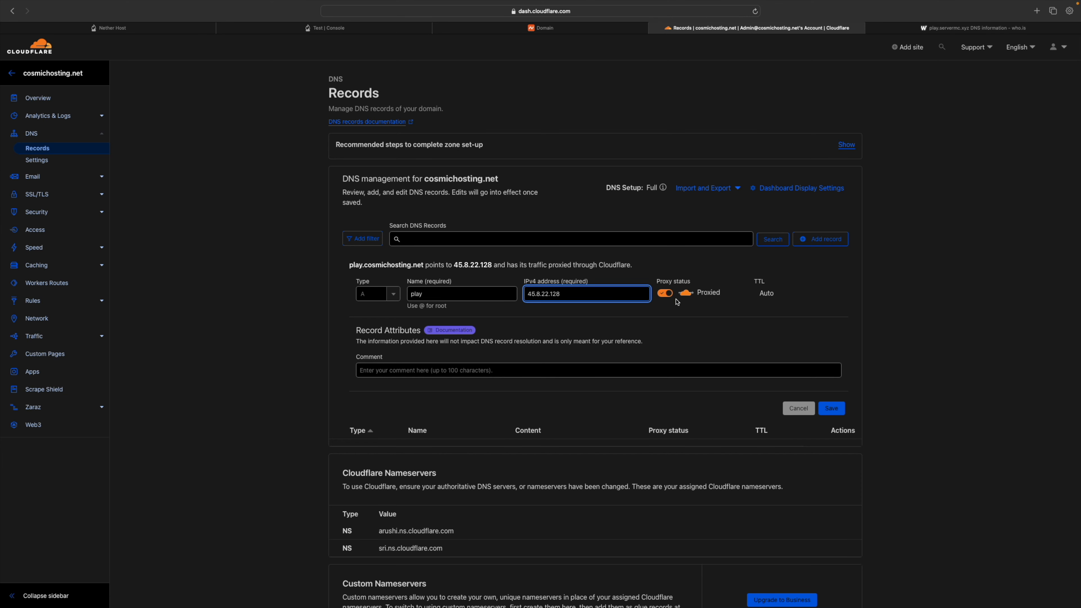
pyautogui.click(664, 294)
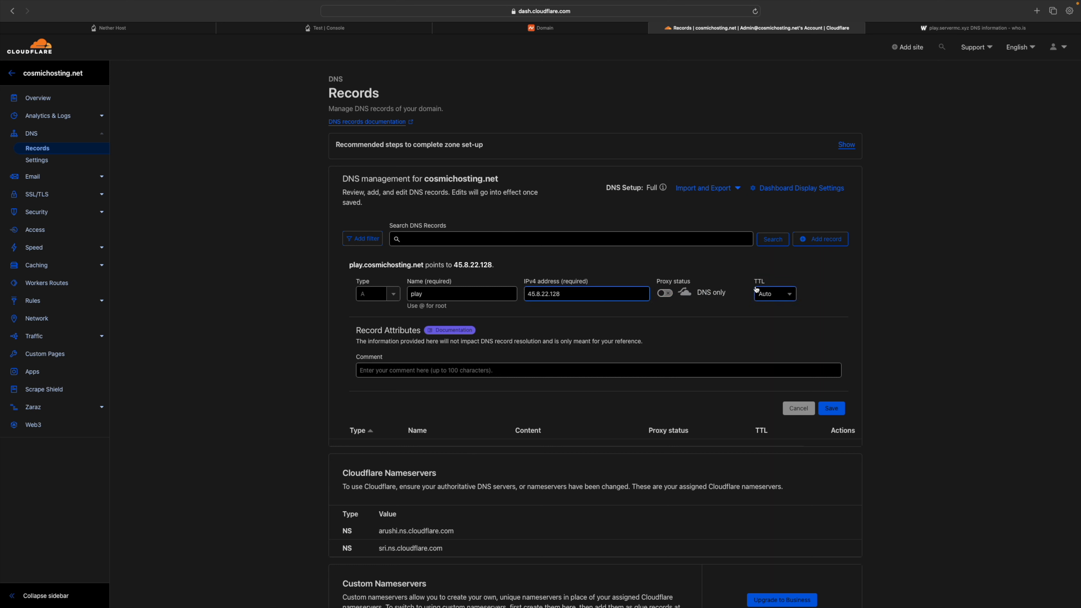
pyautogui.click(831, 408)
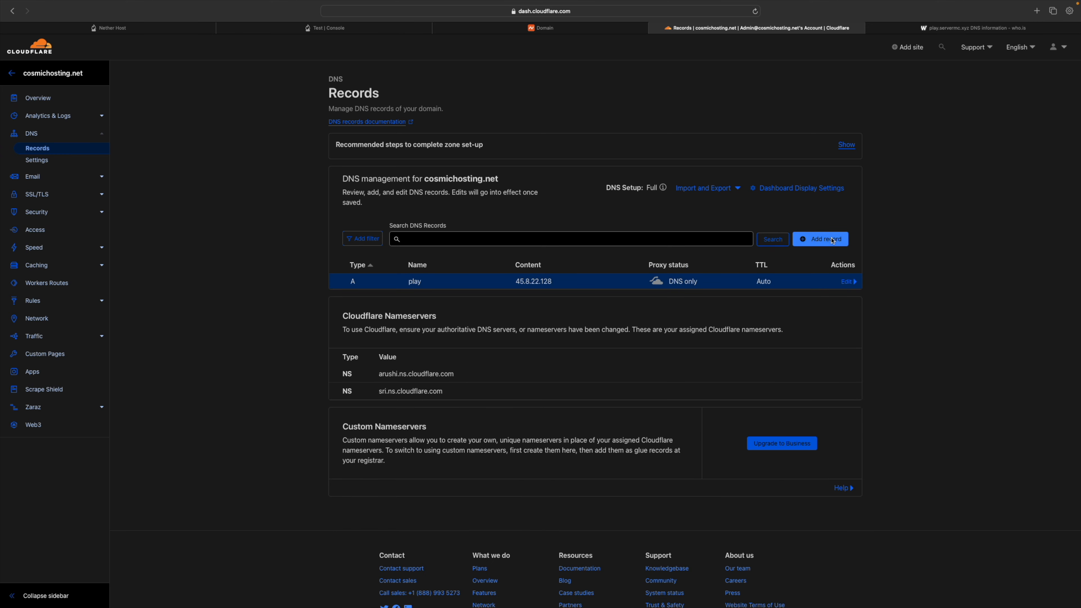
# Step: Start another DNS record for cosmichosting.net with the type SRV
pyautogui.click(820, 239)
pyautogui.click(382, 294)
pyautogui.write('SRV')
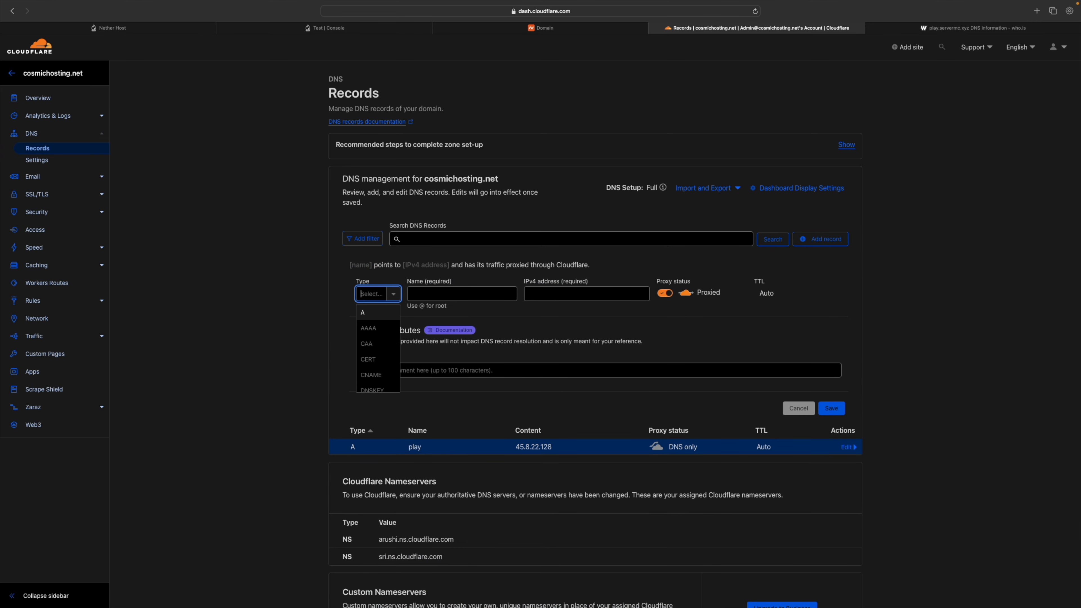
pyautogui.click(377, 313)
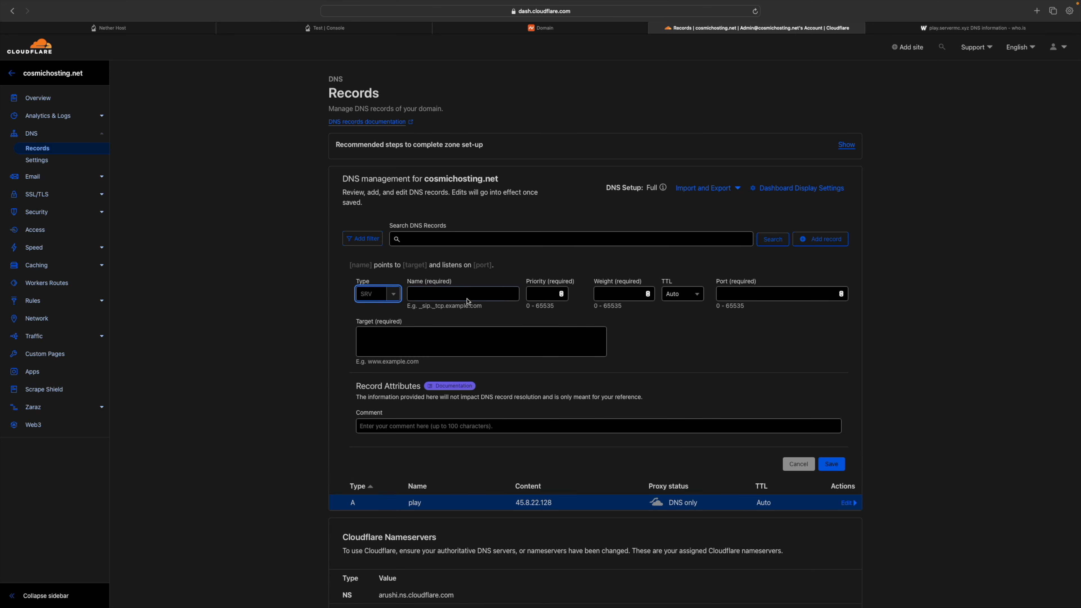
pyautogui.click(340, 283)
# Step: Name the SRV record _minecraft._tcp.play, using the same subdomain as the A record
pyautogui.click(462, 298)
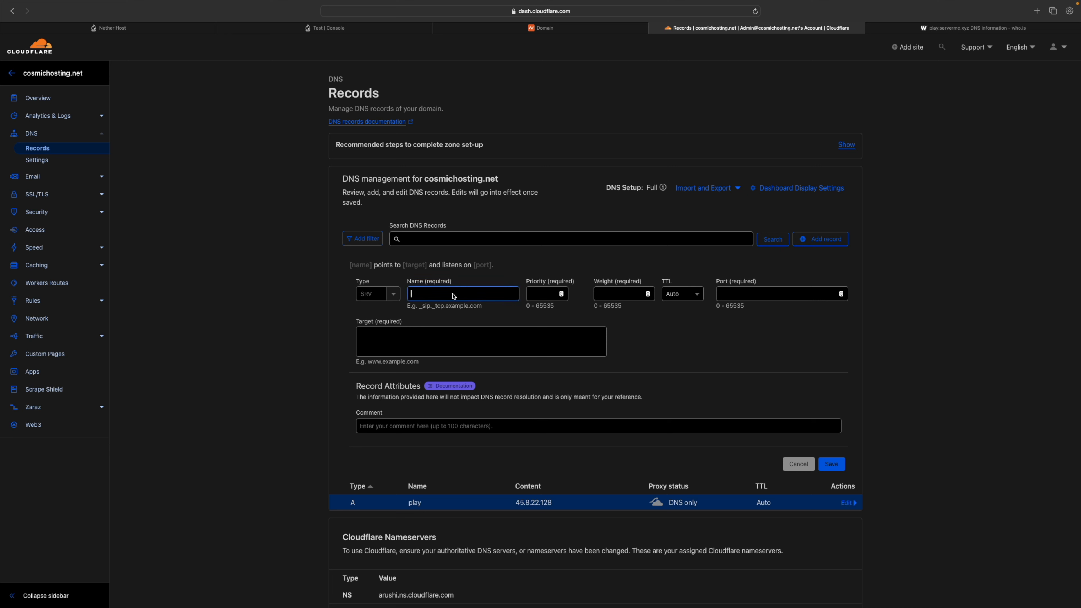
pyautogui.write('_minecraft')
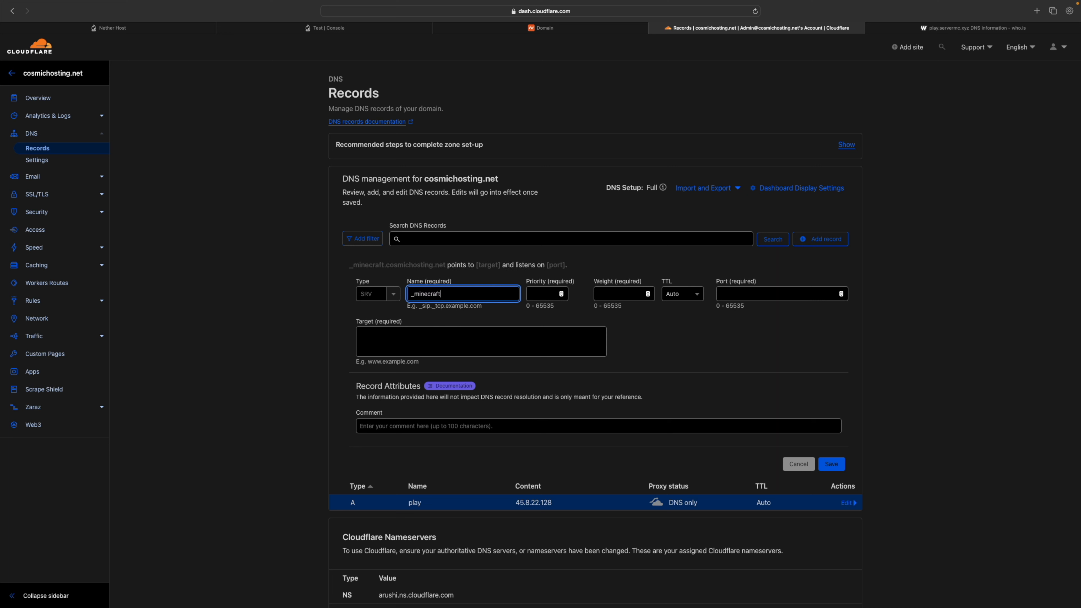
pyautogui.write('.')
pyautogui.write('_')
pyautogui.write('tv[')
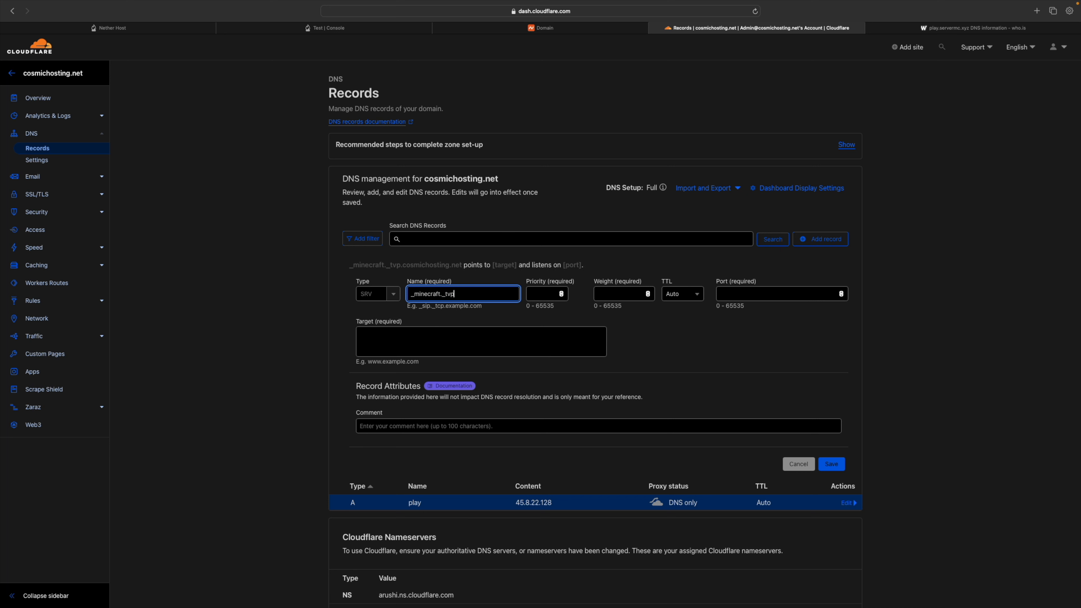
pyautogui.press('BackSpace')
pyautogui.write('cp.')
pyautogui.moveTo(408, 504); pyautogui.dragTo(421, 505)
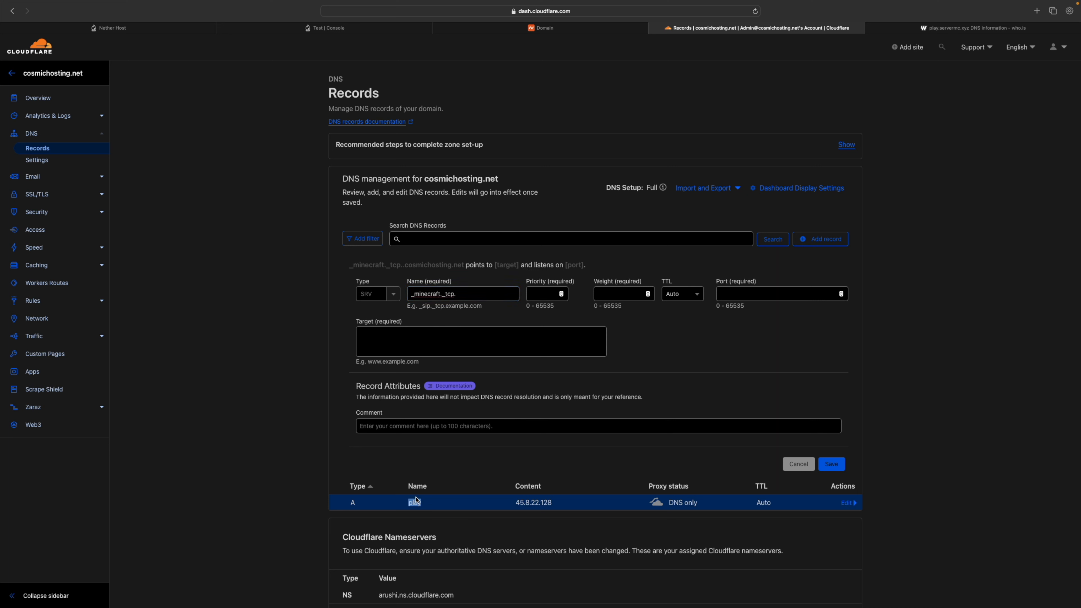
pyautogui.click(468, 294)
pyautogui.write('play')
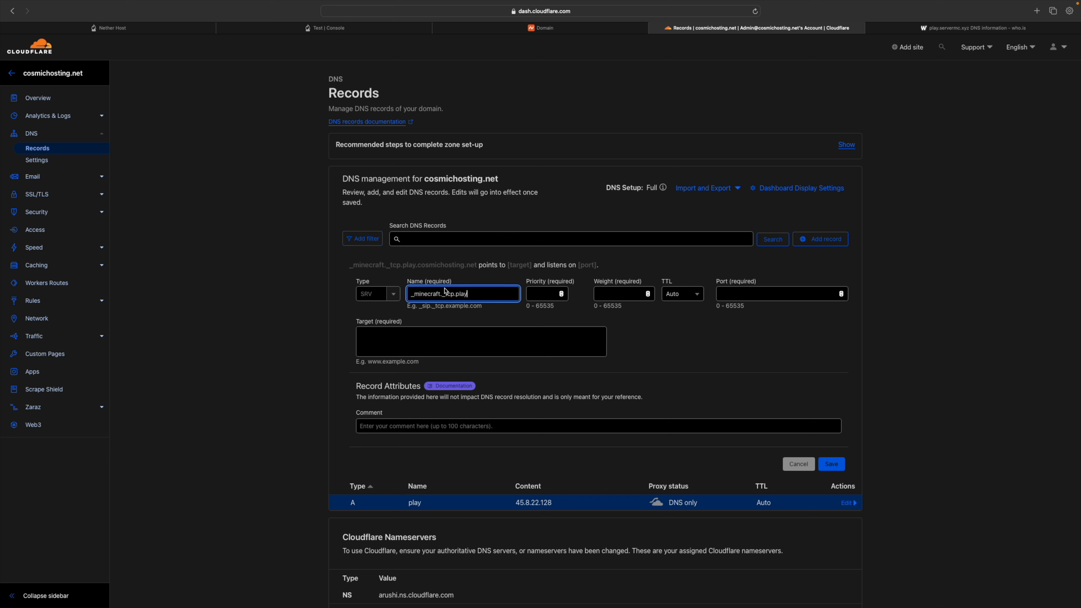
pyautogui.click(449, 309)
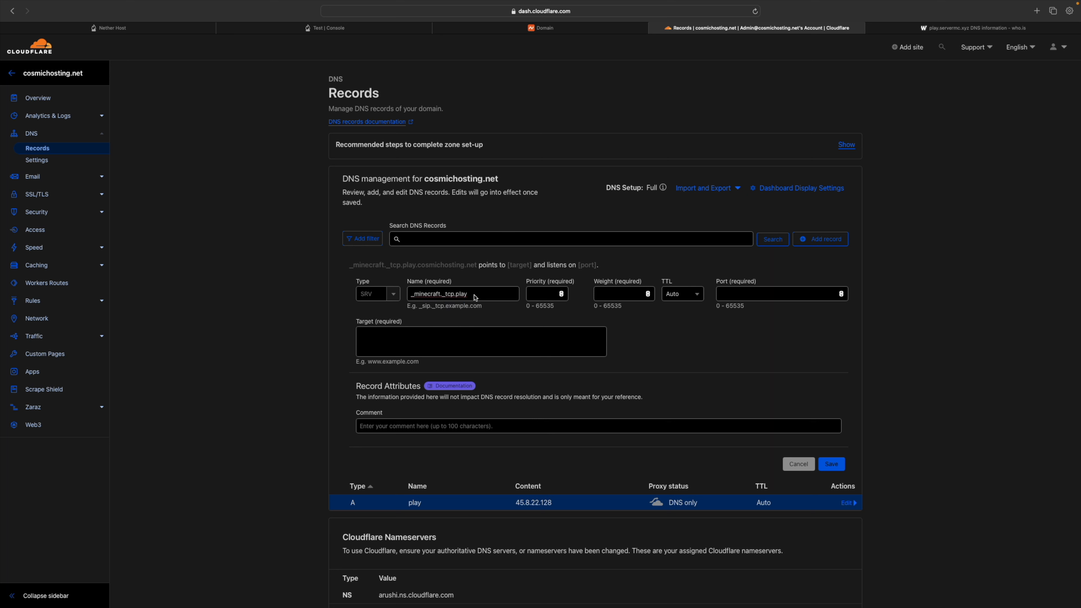
pyautogui.moveTo(420, 266); pyautogui.dragTo(481, 270)
pyautogui.click(477, 273)
# Step: Open the existing play A record for editing and change its name to @ for the root domain
pyautogui.click(846, 503)
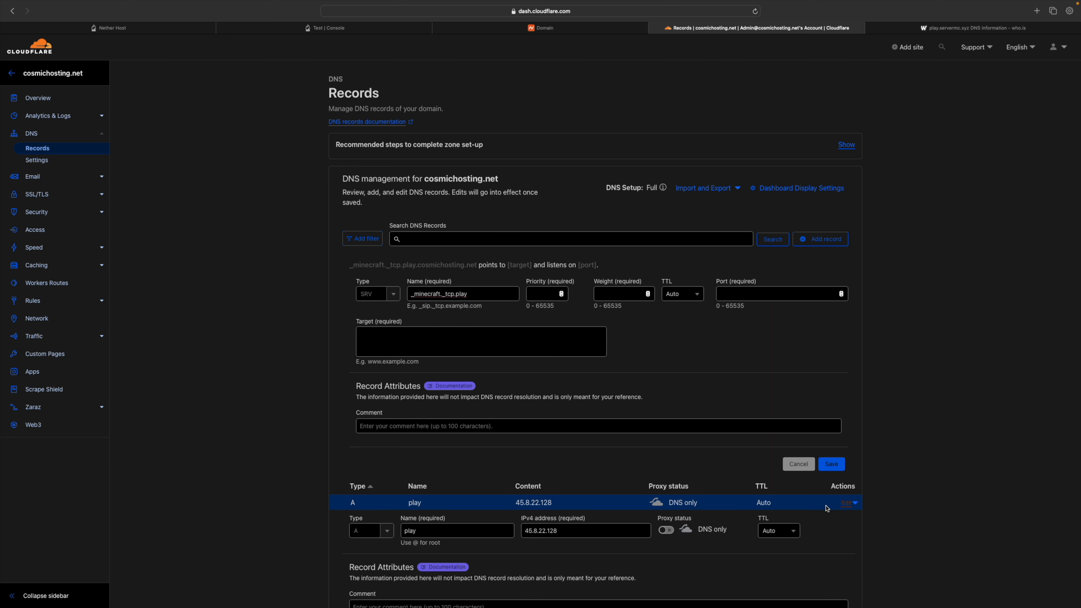
pyautogui.doubleClick(448, 533)
pyautogui.write('@')
pyautogui.click(265, 447)
# Step: Shorten the SRV record's name to _minecraft._tcp so it applies to the root domain
pyautogui.doubleClick(463, 294)
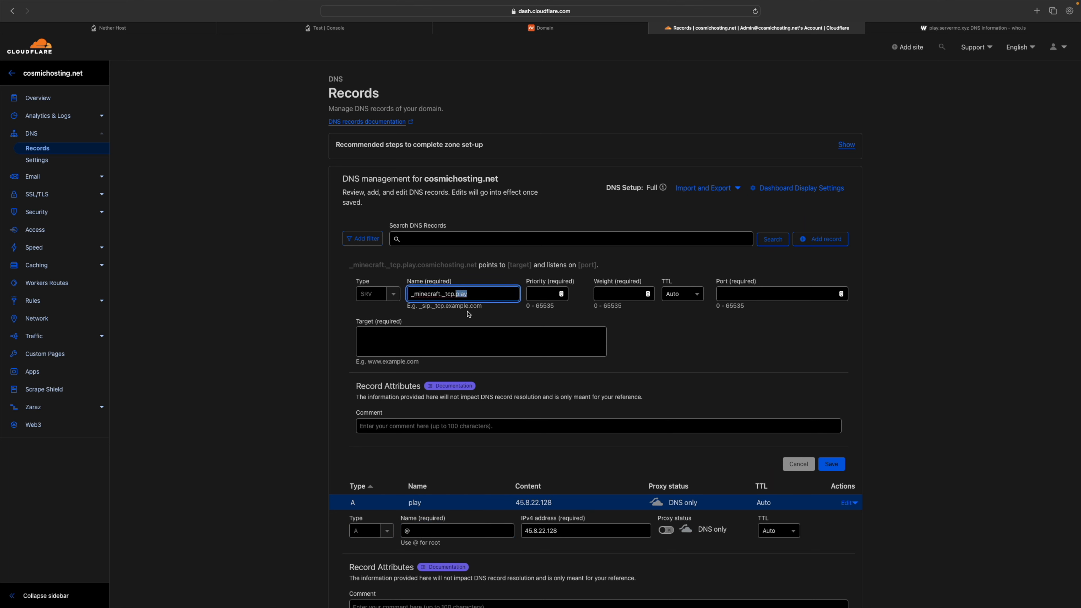
pyautogui.press('BackSpace')
pyautogui.press('BackSpace')
pyautogui.click(471, 324)
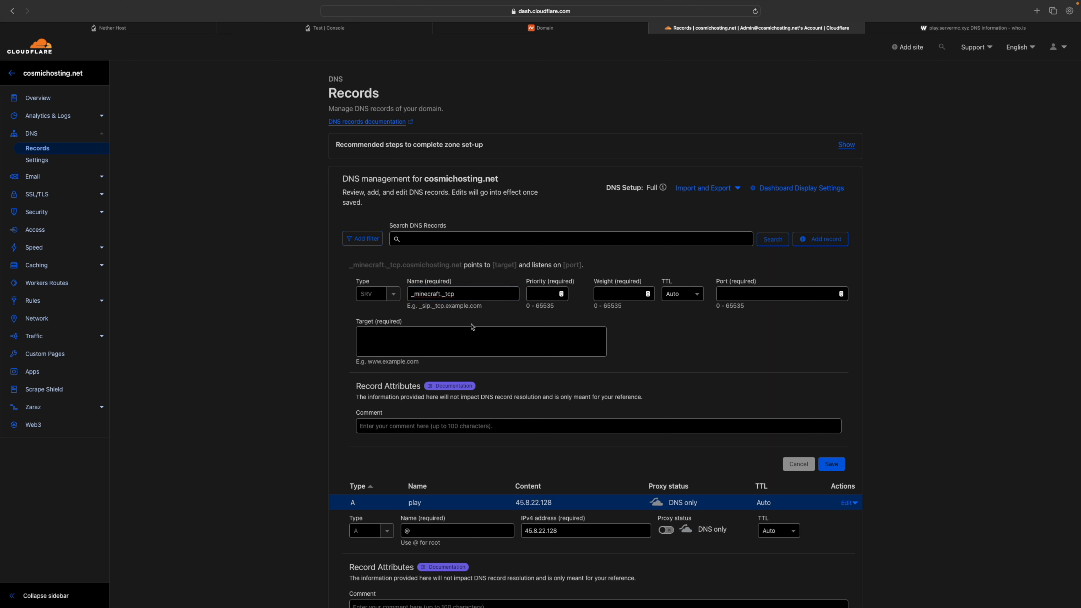
pyautogui.moveTo(348, 267); pyautogui.dragTo(468, 267)
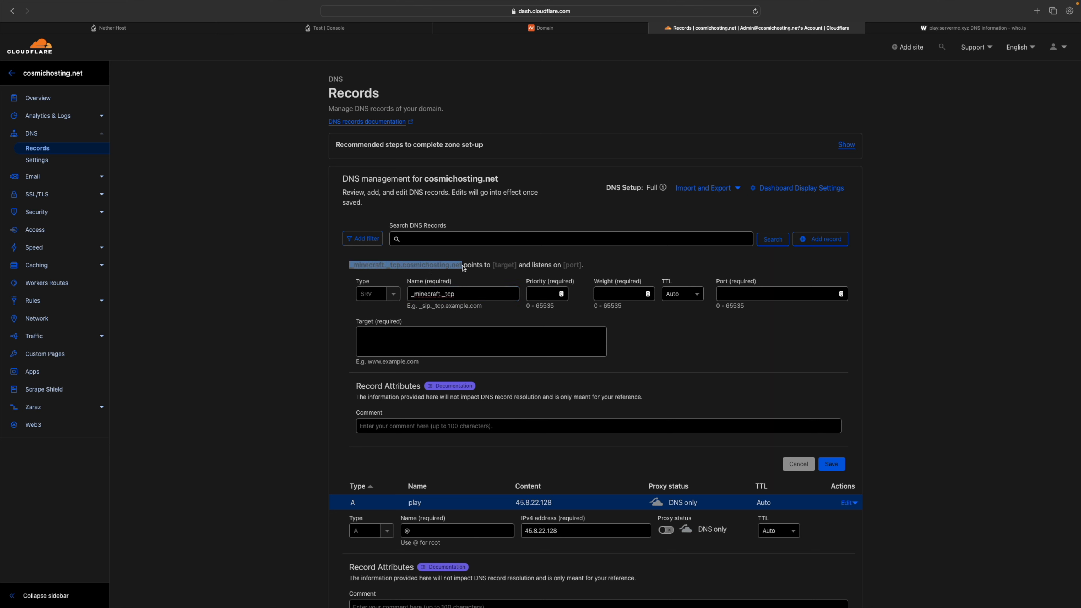
# Step: Restore the SRV record's name to _minecraft._tcp.play and the A record's name to play
pyautogui.click(471, 297)
pyautogui.write('.play')
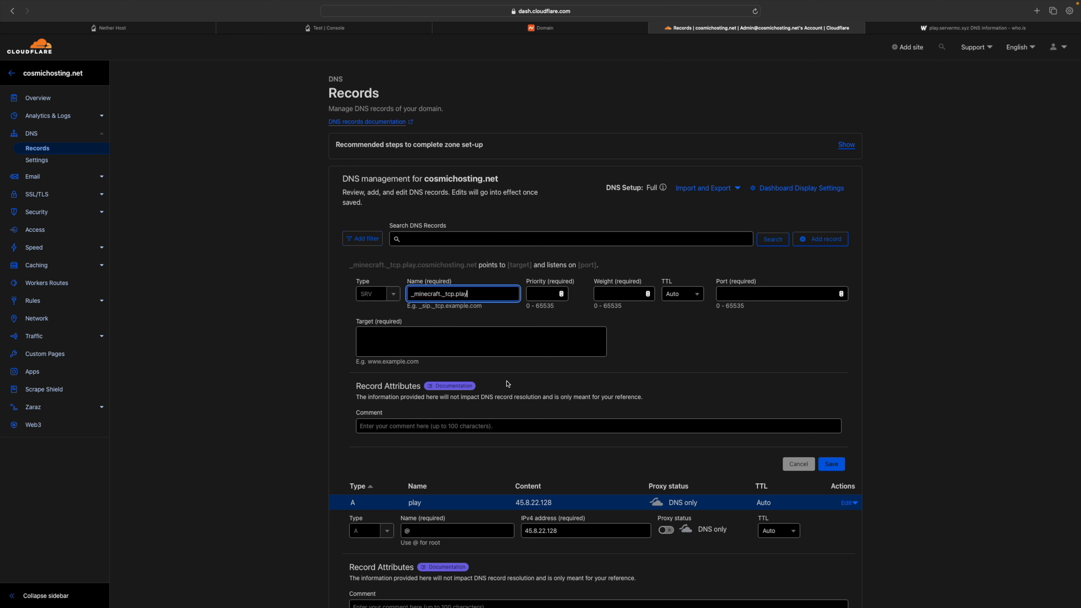
pyautogui.click(496, 426)
pyautogui.click(450, 531)
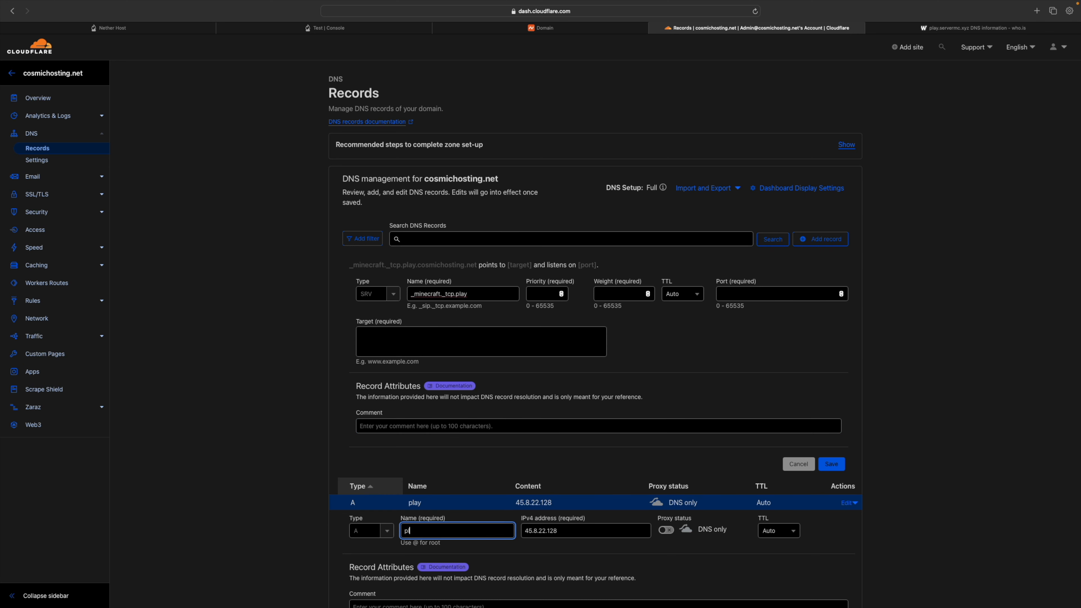
# Step: Set the SRV record's priority and weight to 0, keep its TTL on Auto and select the port field
pyautogui.click(538, 292)
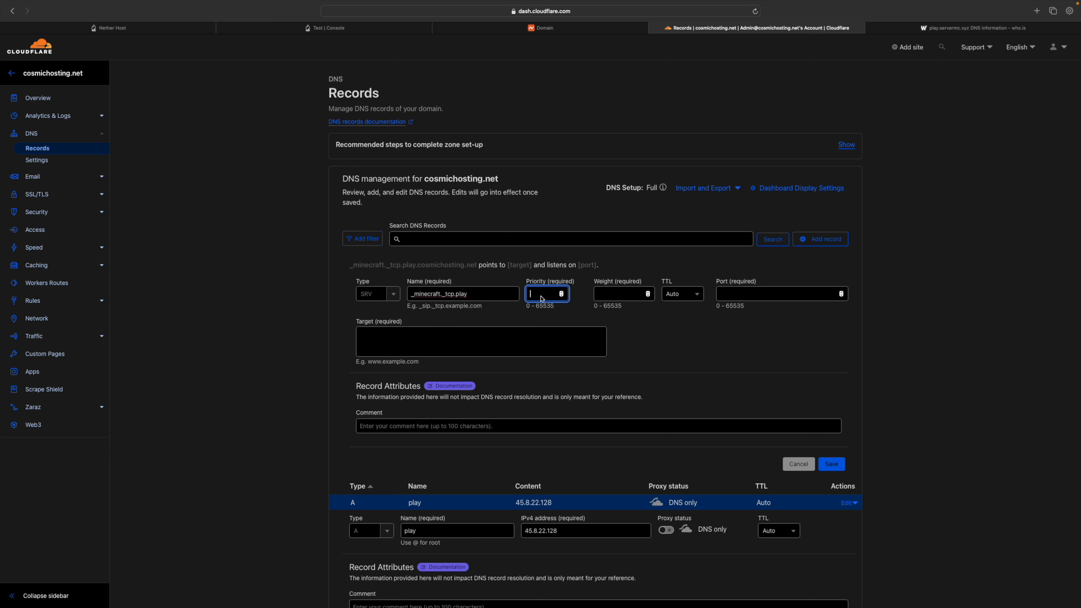
pyautogui.write('0')
pyautogui.click(616, 295)
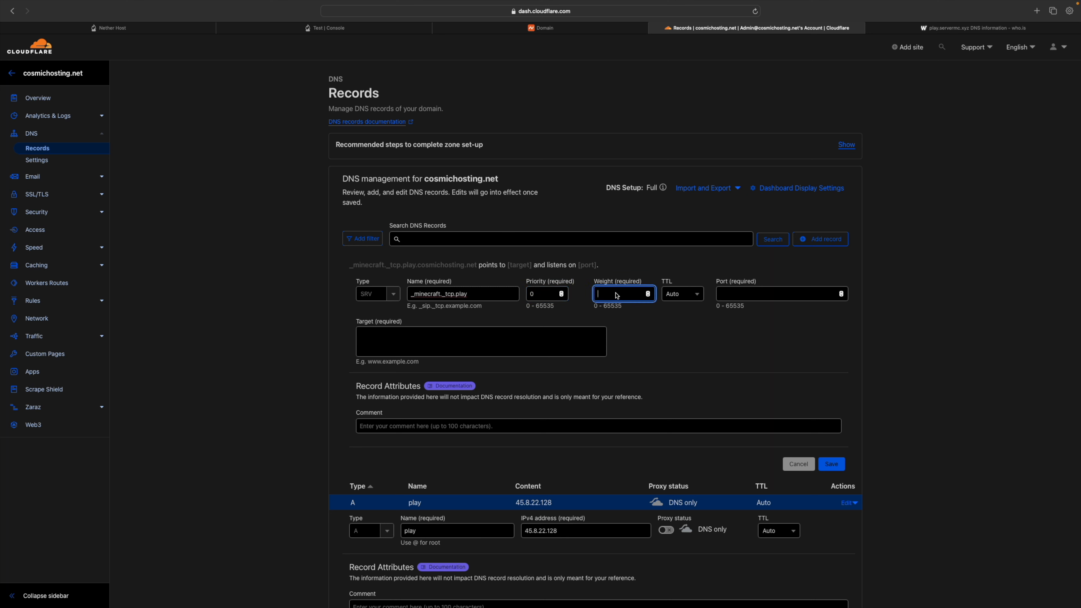
pyautogui.click(677, 294)
pyautogui.click(682, 314)
pyautogui.click(680, 296)
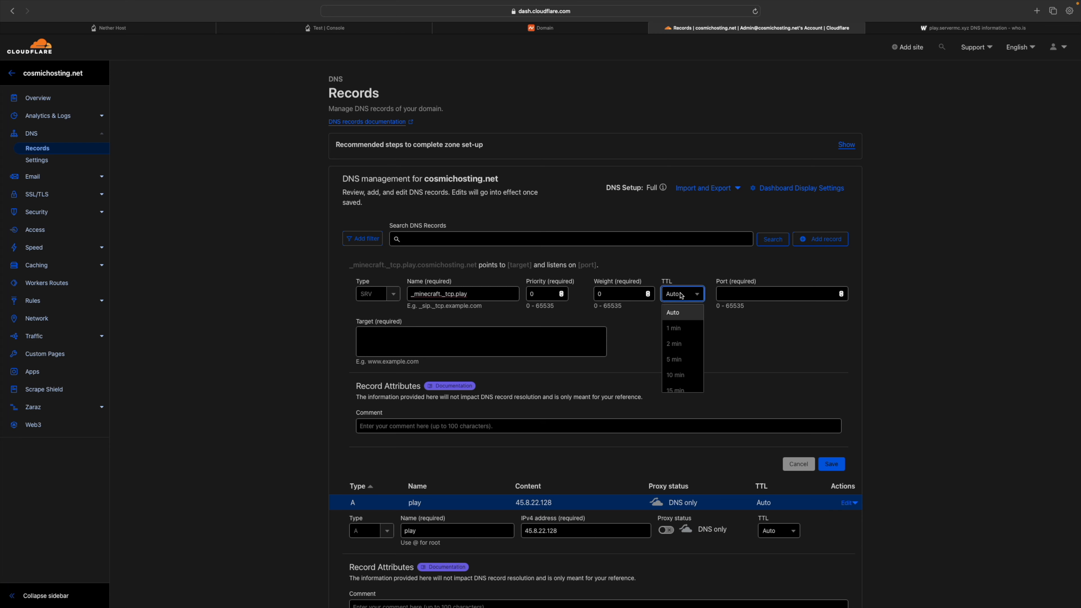
pyautogui.scroll(-5, 679, 332)
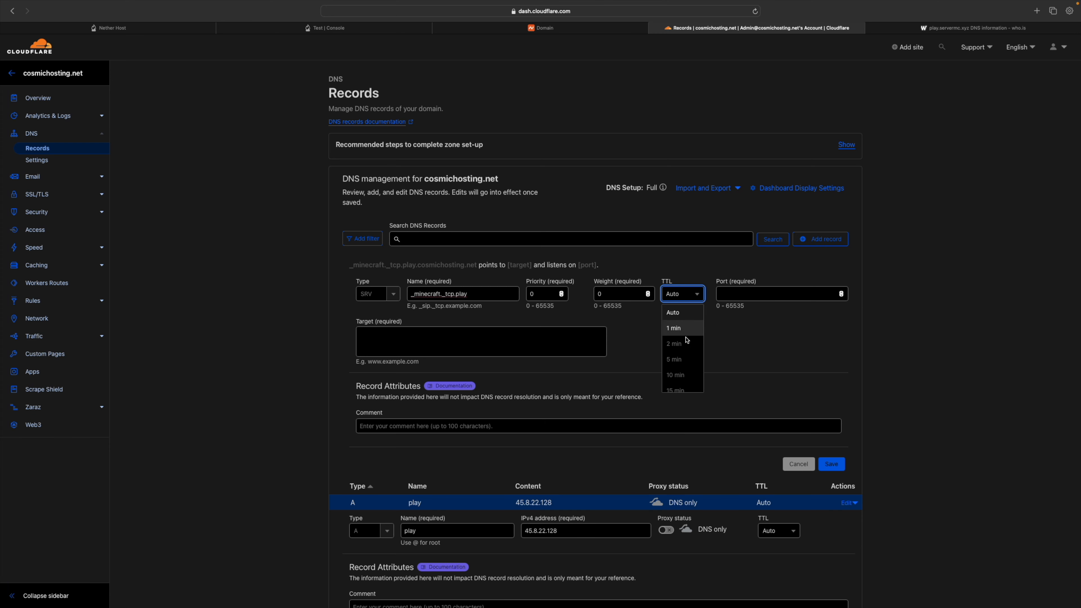
pyautogui.scroll(2, 715, 306)
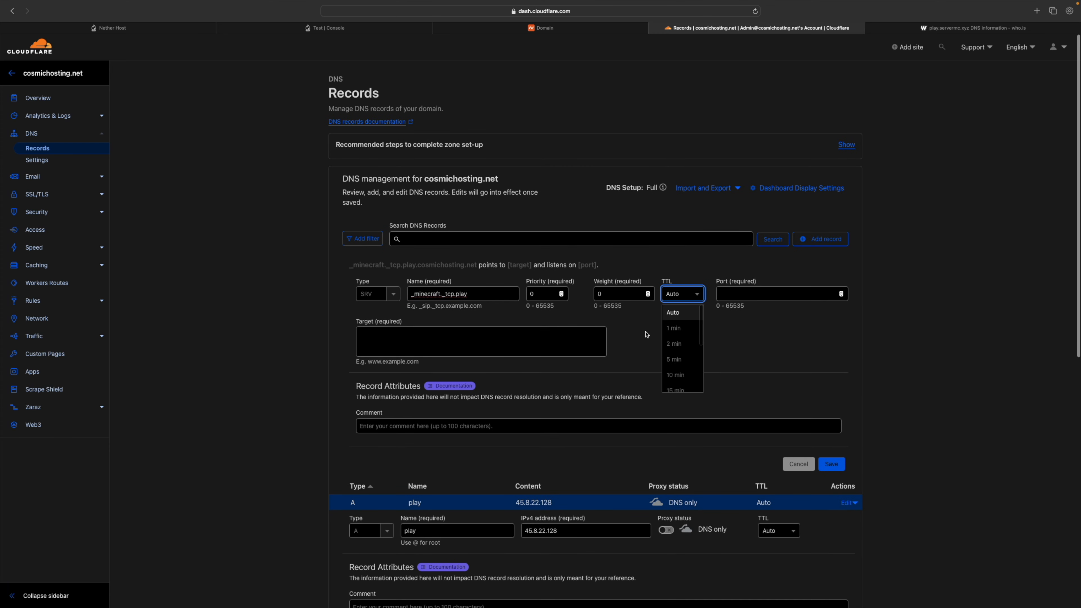
pyautogui.click(737, 294)
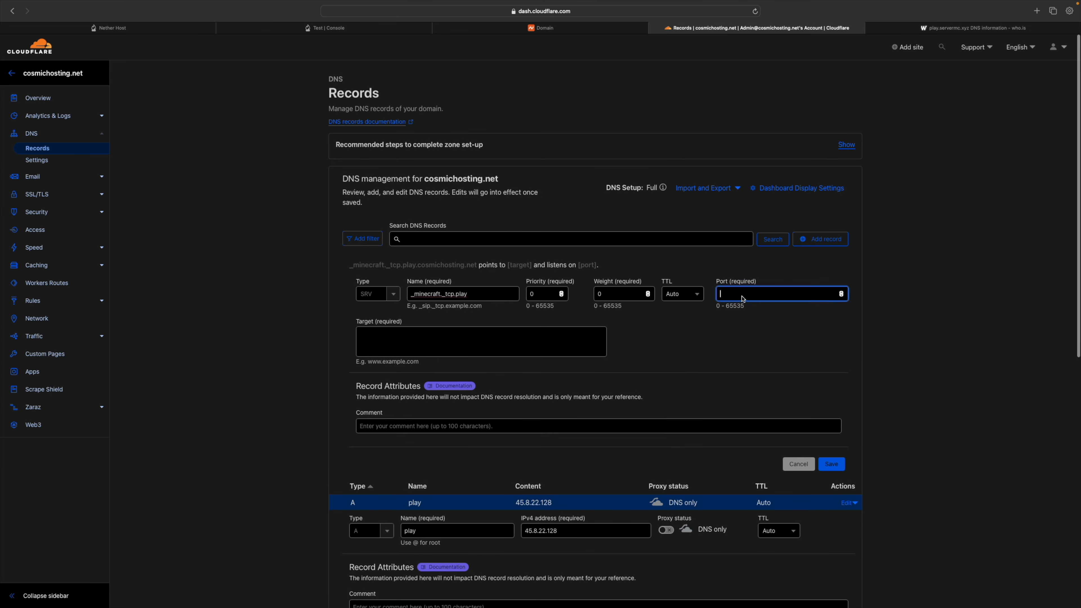
# Step: Look up the server's port in the Nether Host console and set the SRV record's port to 15043 in Cloudflare
pyautogui.click(332, 28)
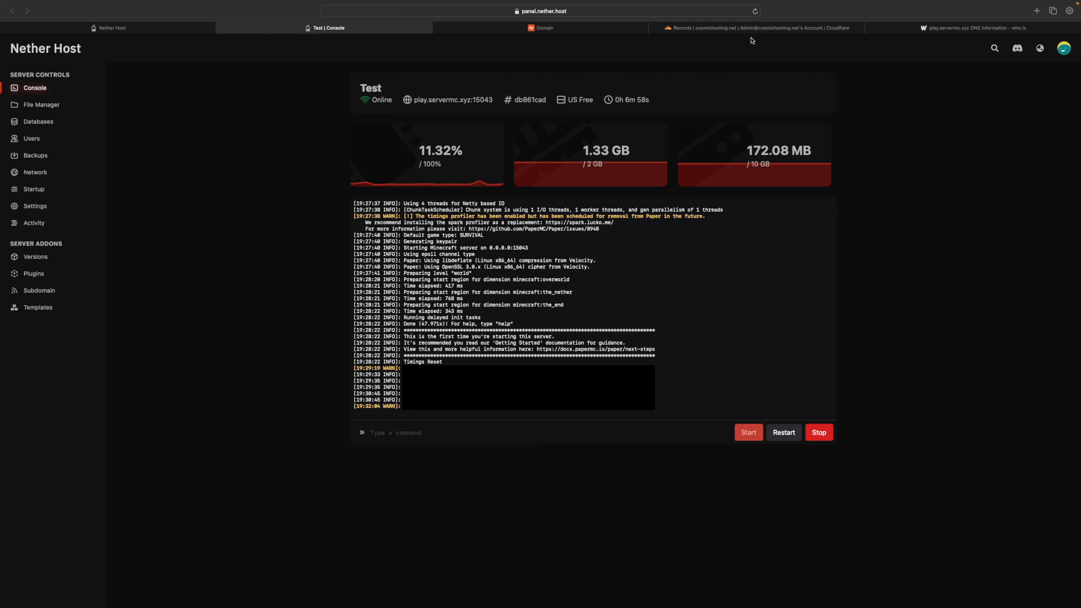
pyautogui.click(756, 29)
pyautogui.write('15043')
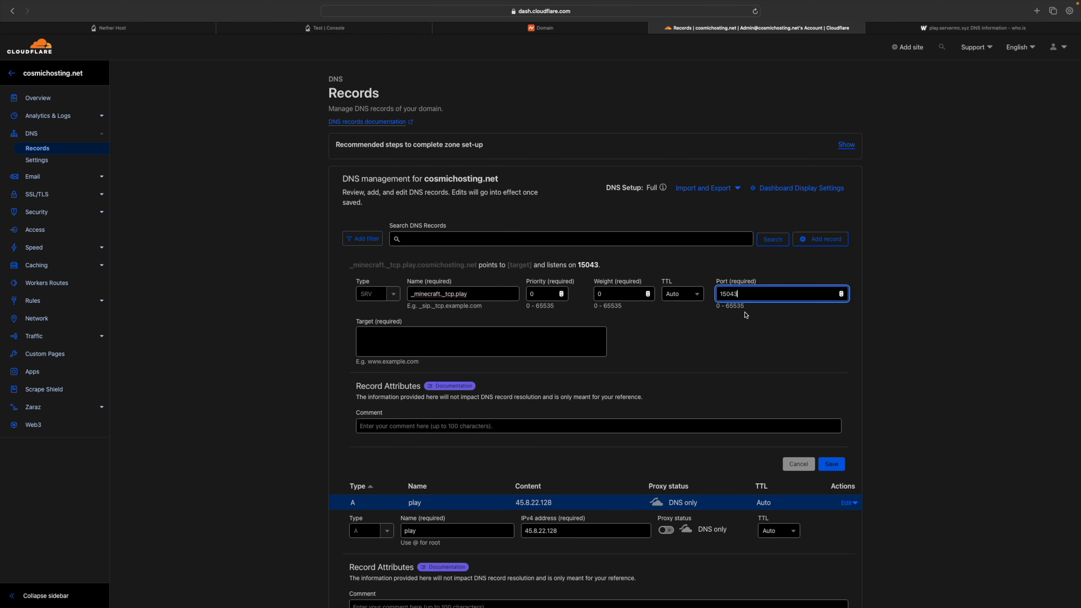
pyautogui.click(745, 319)
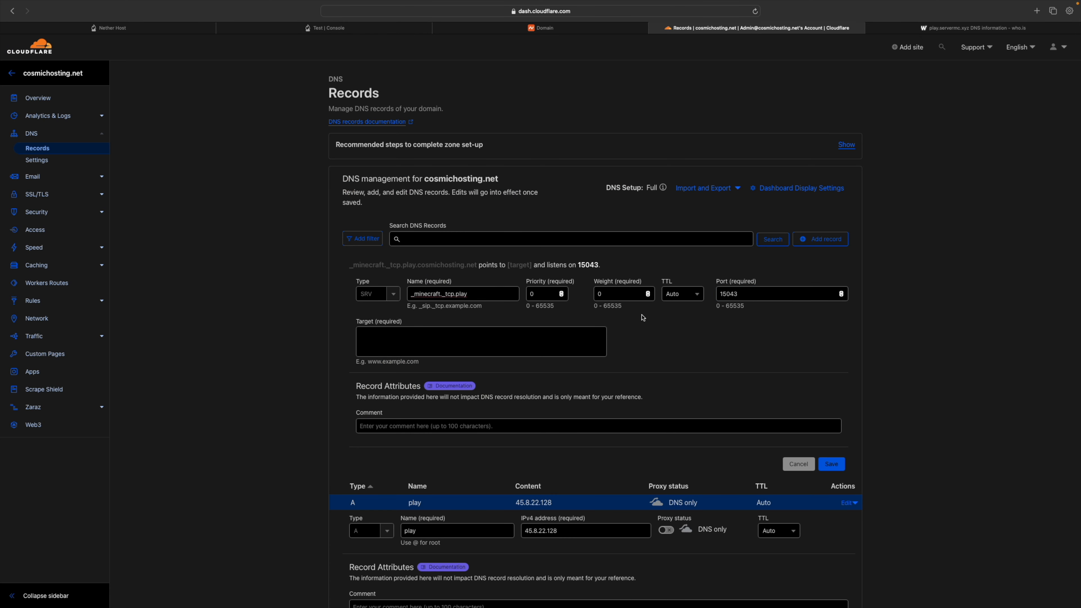
# Step: Set the SRV record's target to play.cosmichosting.net and save both the play A record and the SRV record
pyautogui.click(375, 343)
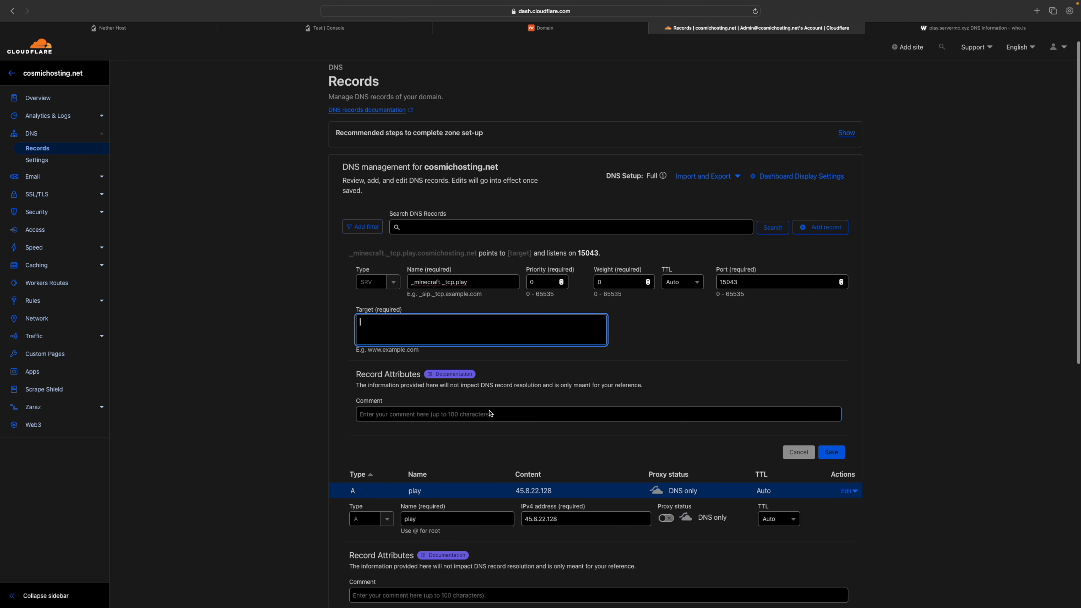
pyautogui.scroll(-2, 489, 415)
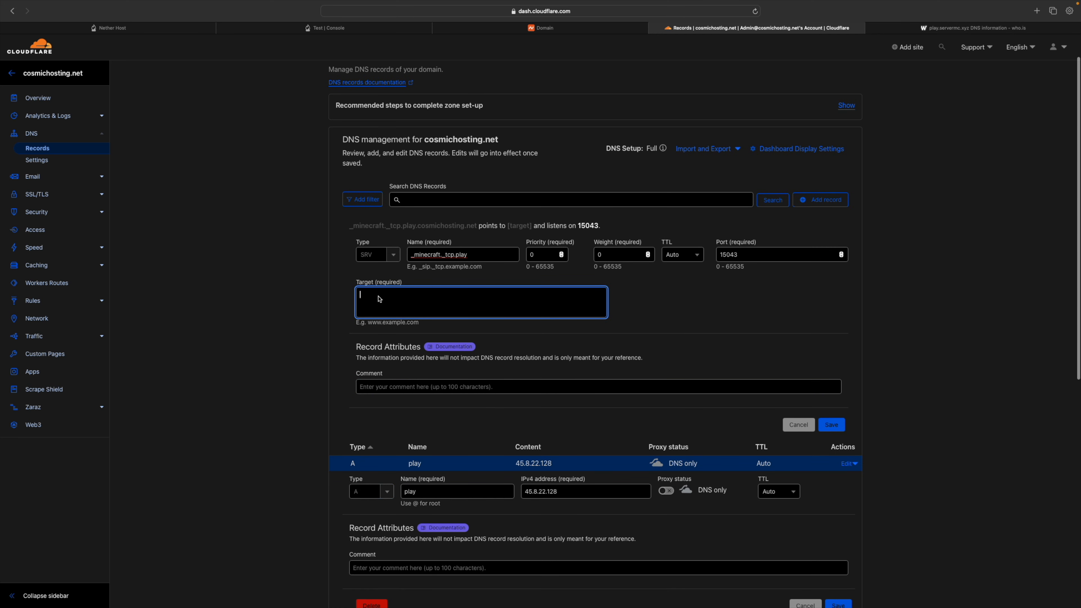
pyautogui.write('play.co')
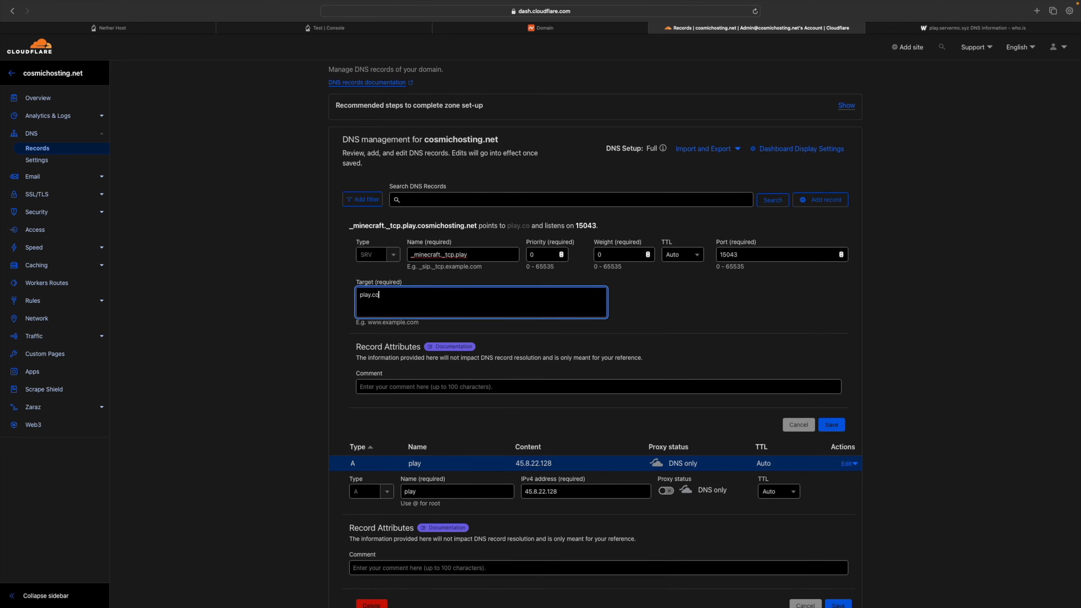
pyautogui.write('smichosting.net')
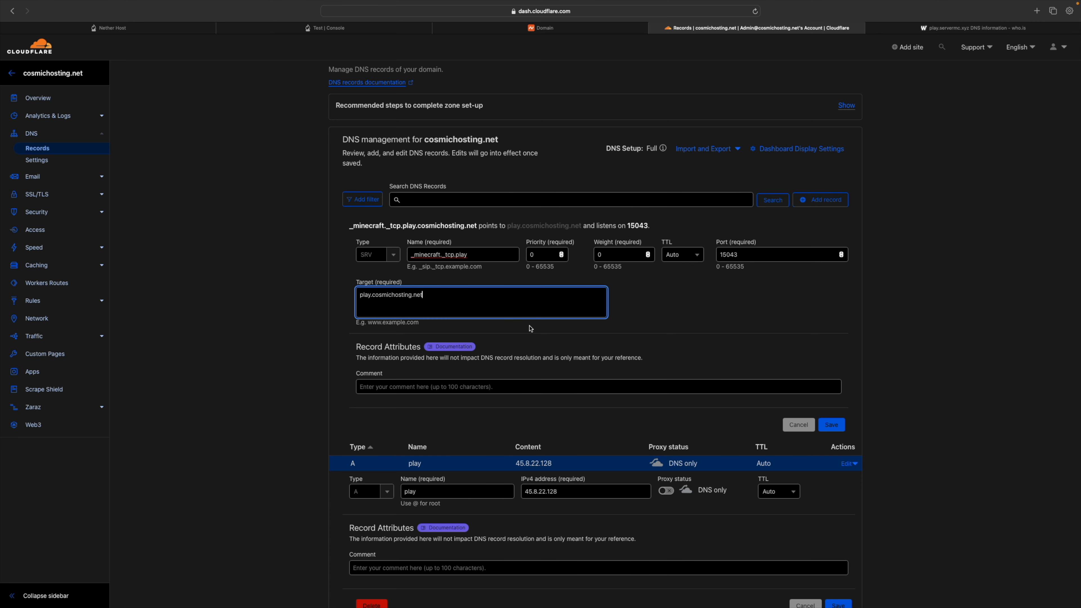
pyautogui.scroll(-2, 772, 425)
pyautogui.click(835, 542)
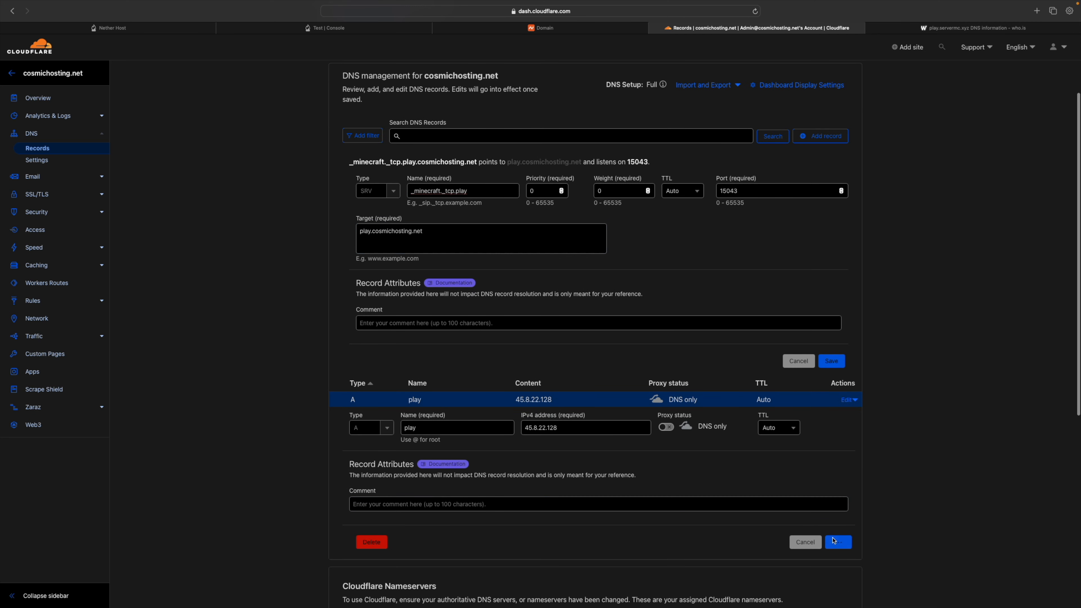
pyautogui.click(830, 360)
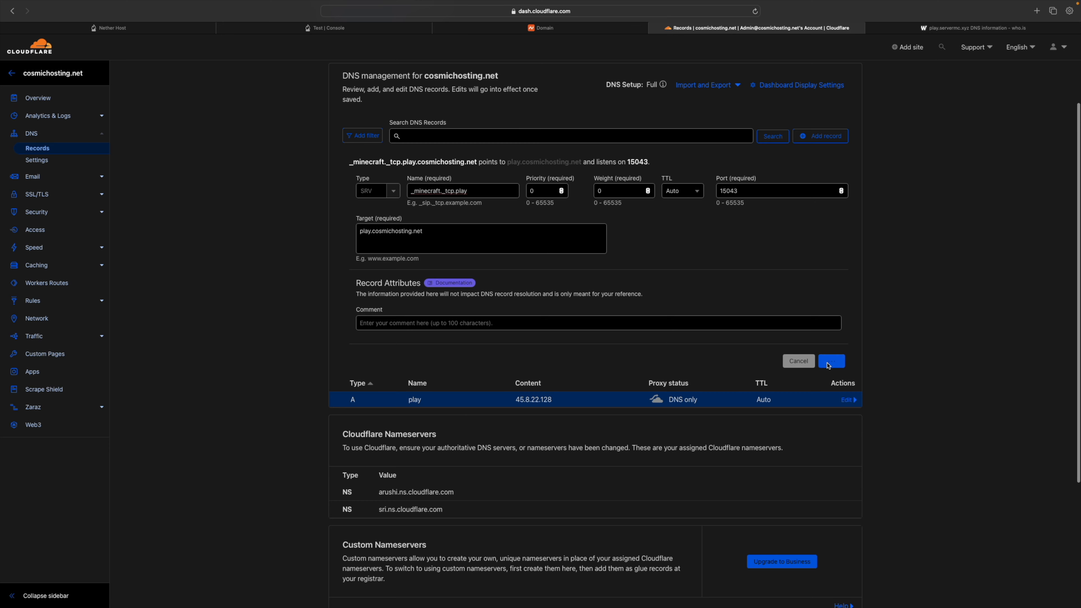
pyautogui.scroll(2, 380, 306)
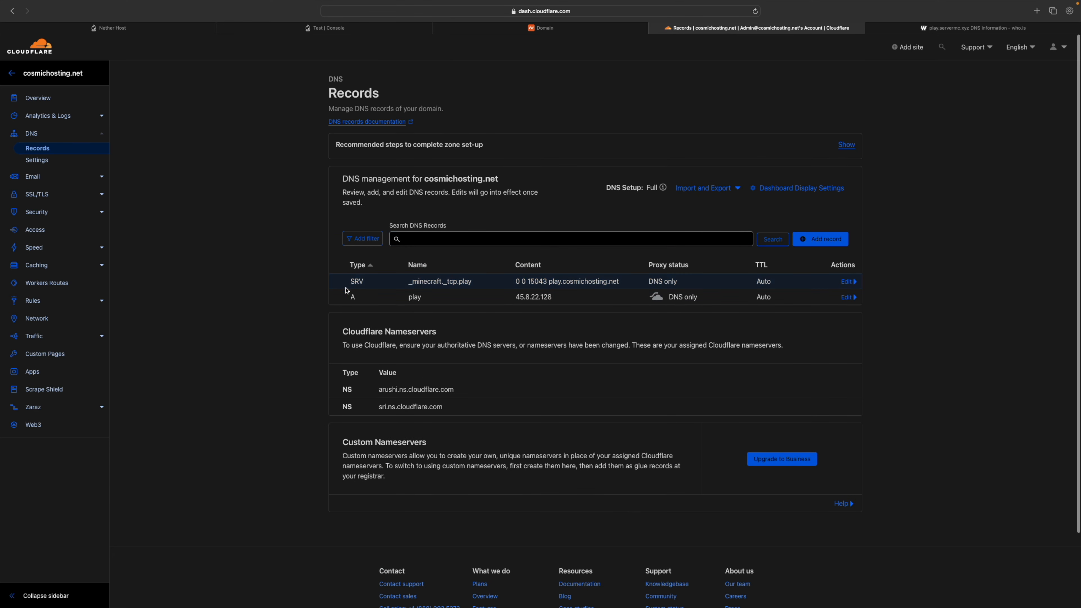
# Step: Turn on Cloudflare proxying for the play A record, save it and inspect the warning beside the SRV record
pyautogui.click(852, 298)
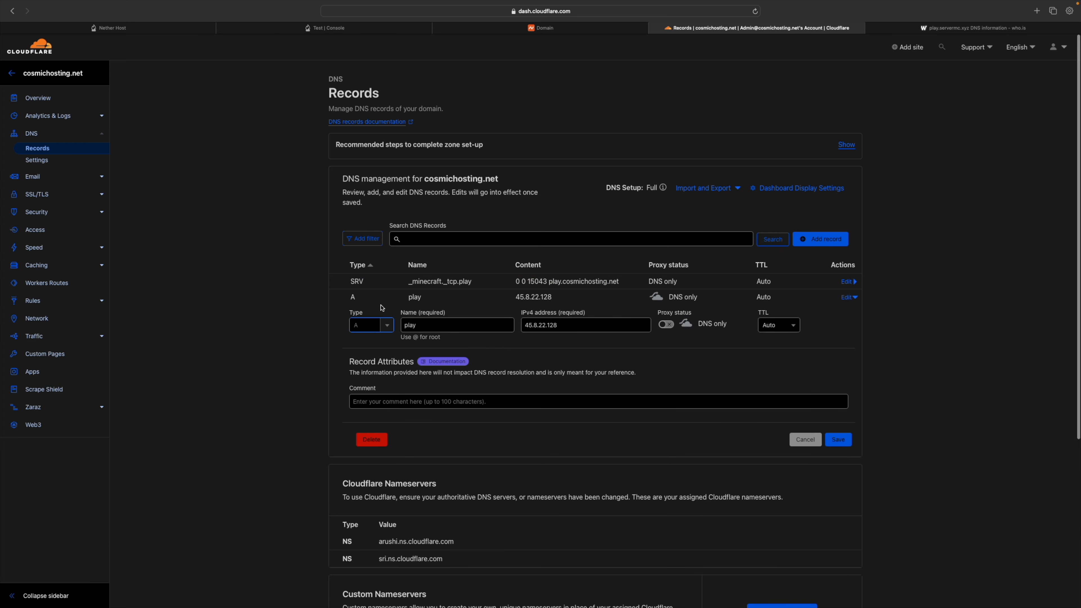
pyautogui.click(666, 325)
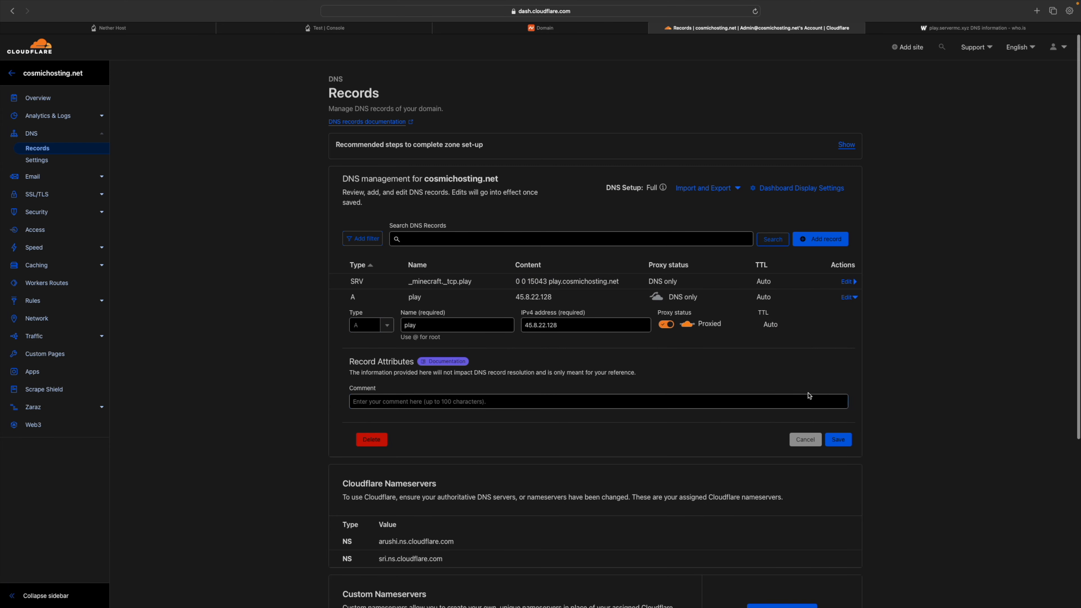
pyautogui.click(838, 438)
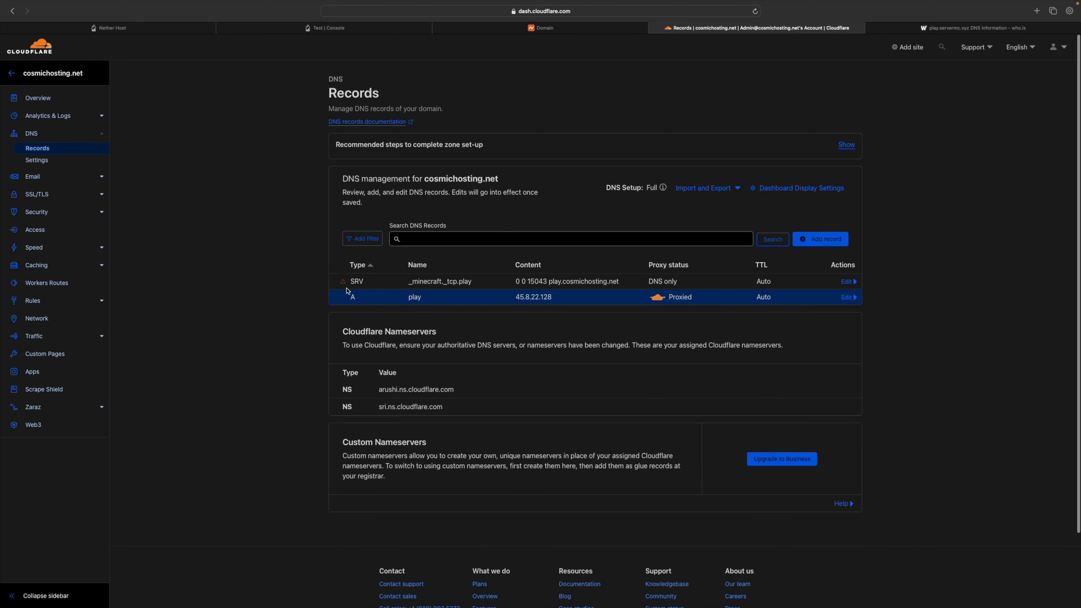
pyautogui.moveTo(343, 284)
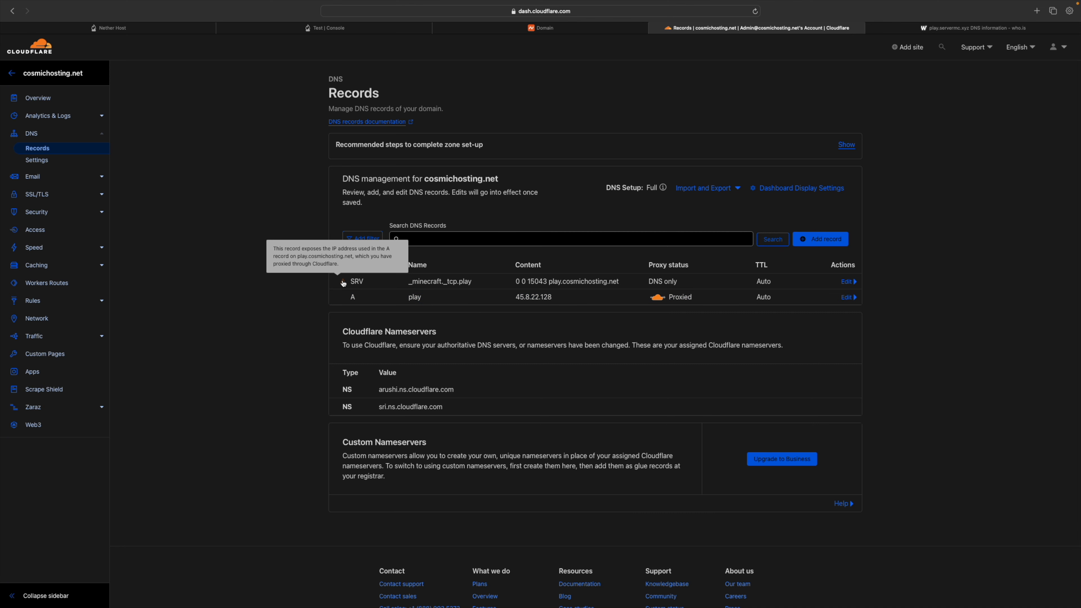
# Step: Switch the play A record back to DNS only and save it
pyautogui.click(847, 297)
pyautogui.click(661, 325)
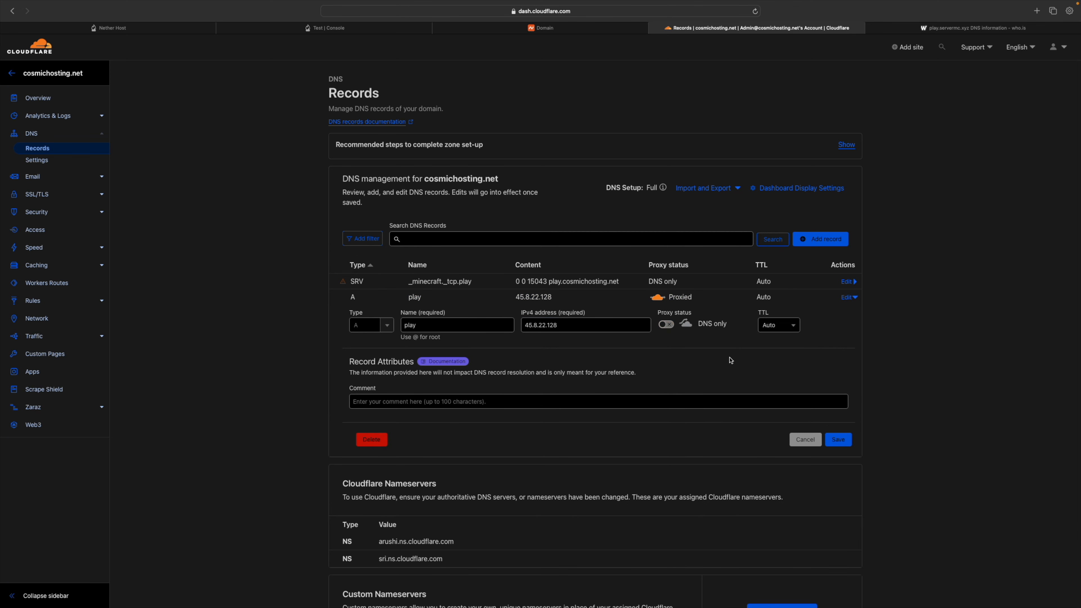
pyautogui.click(838, 439)
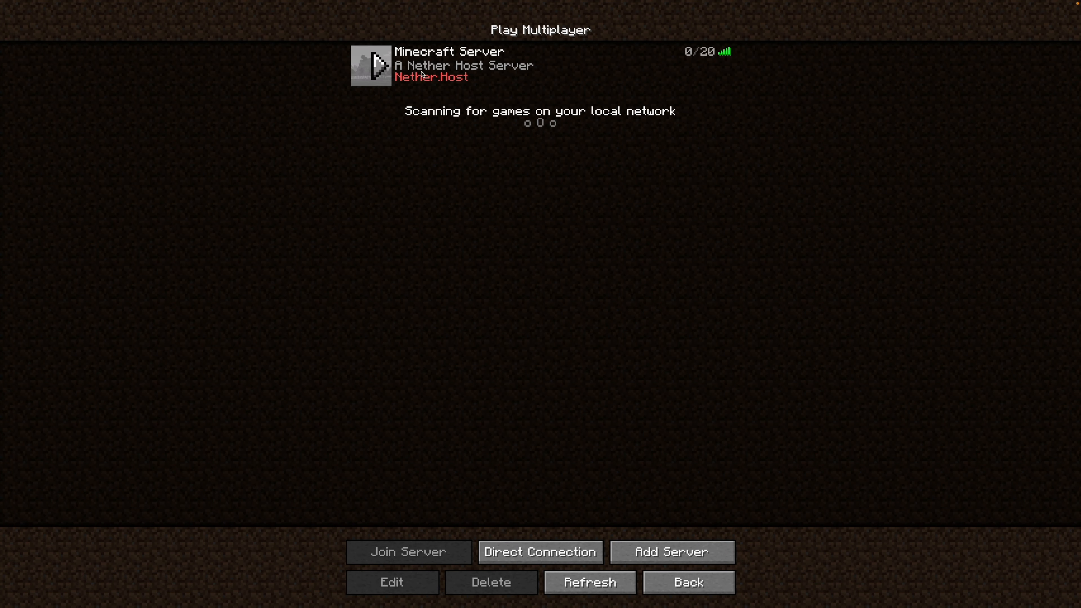
# Step: In Minecraft's multiplayer list, check the address of the existing server entry and close its details without changes
pyautogui.click(447, 64)
pyautogui.click(392, 582)
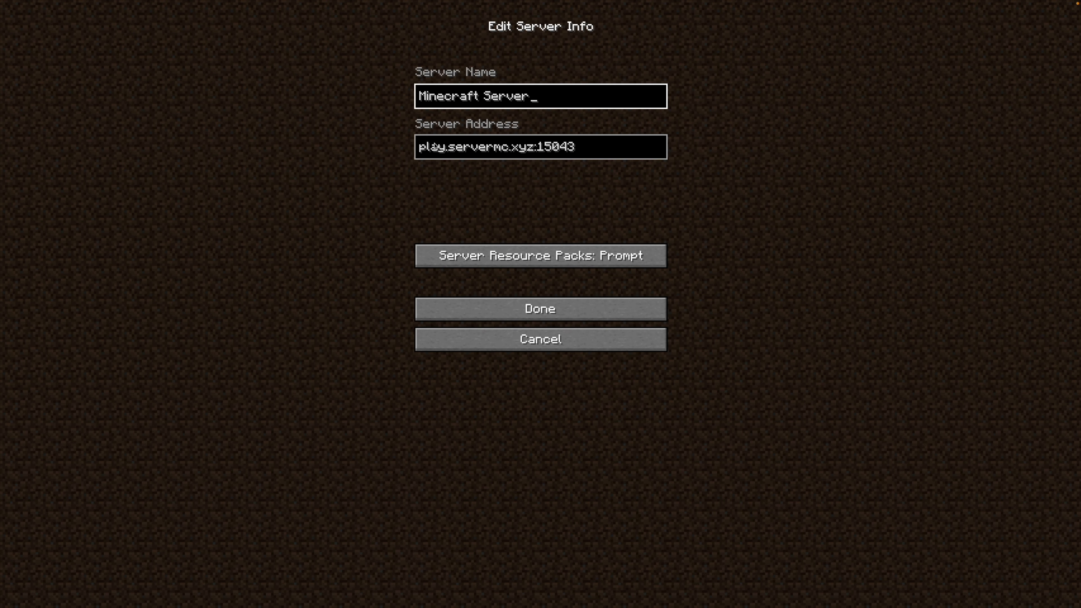
pyautogui.click(543, 309)
# Step: Add a new multiplayer server entry with the address play.cosmichosting.net and no port
pyautogui.click(629, 550)
pyautogui.click(464, 148)
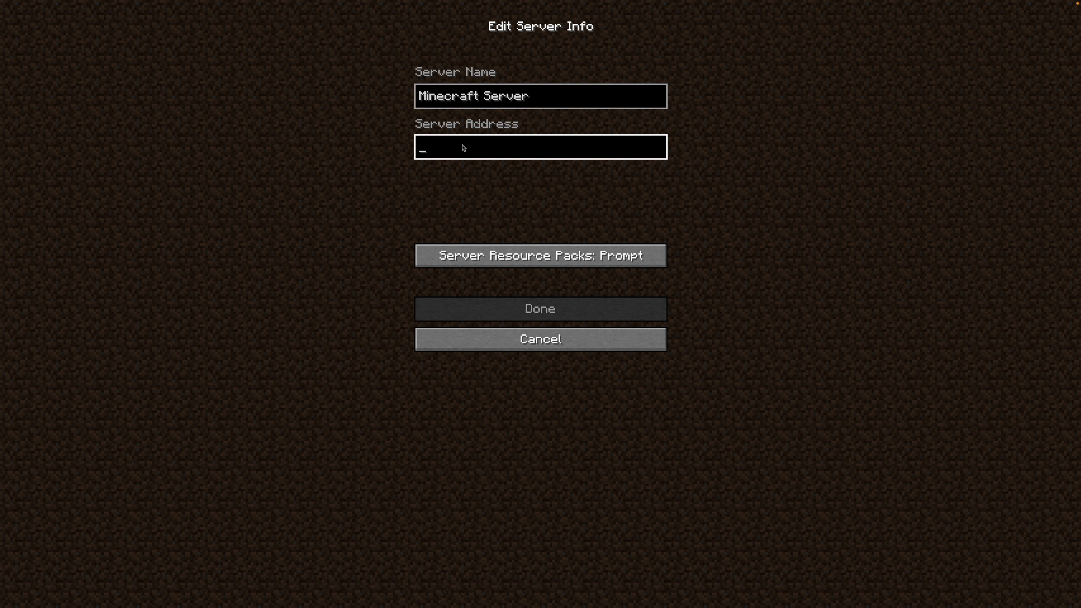
pyautogui.write('pl')
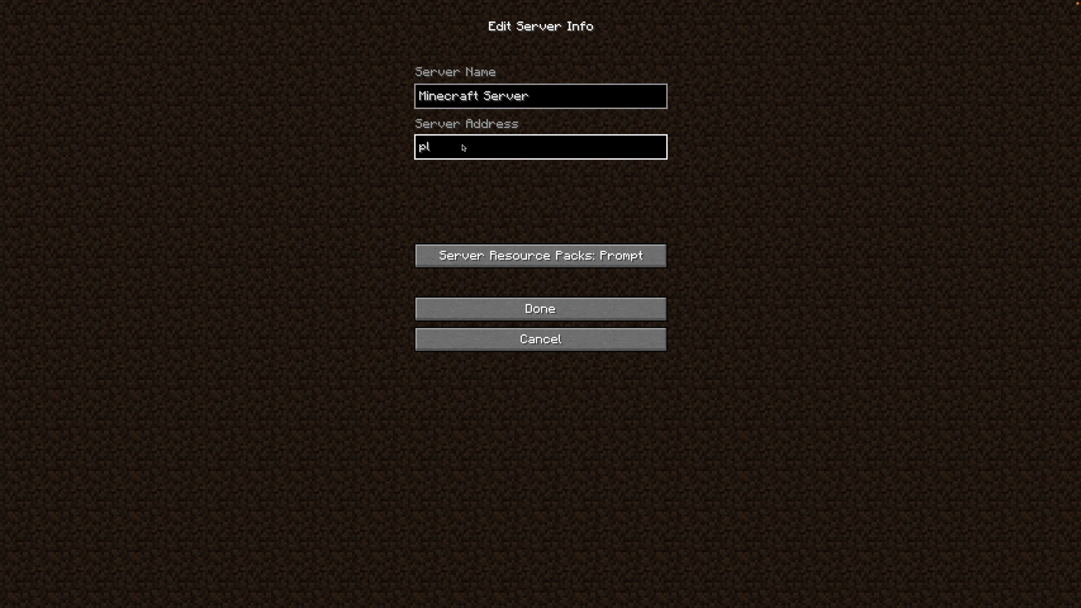
pyautogui.write('ay.cosmichosting.')
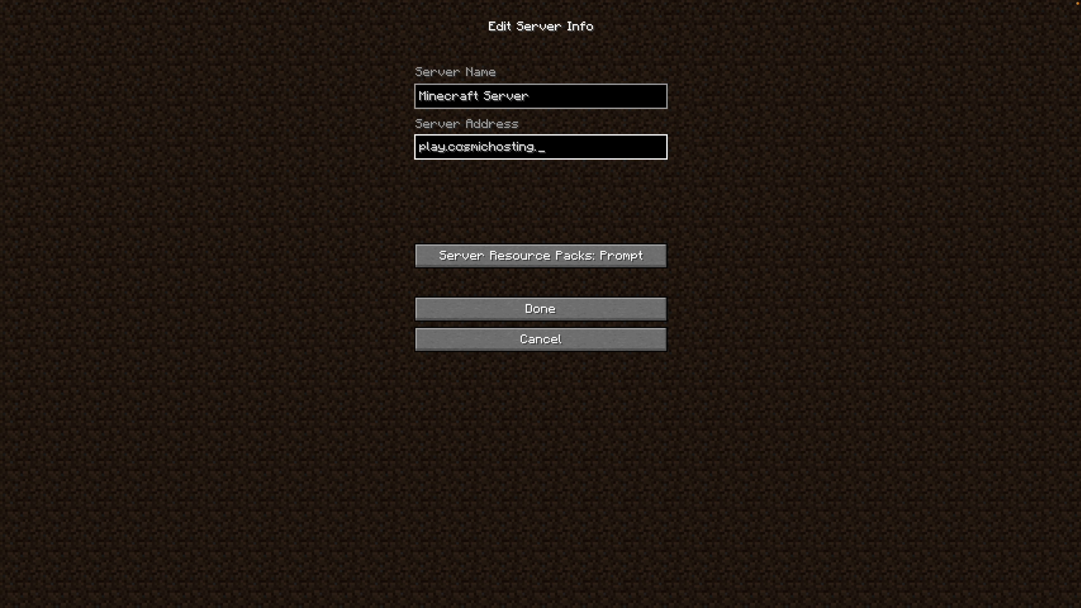
pyautogui.write('net')
pyautogui.click(561, 308)
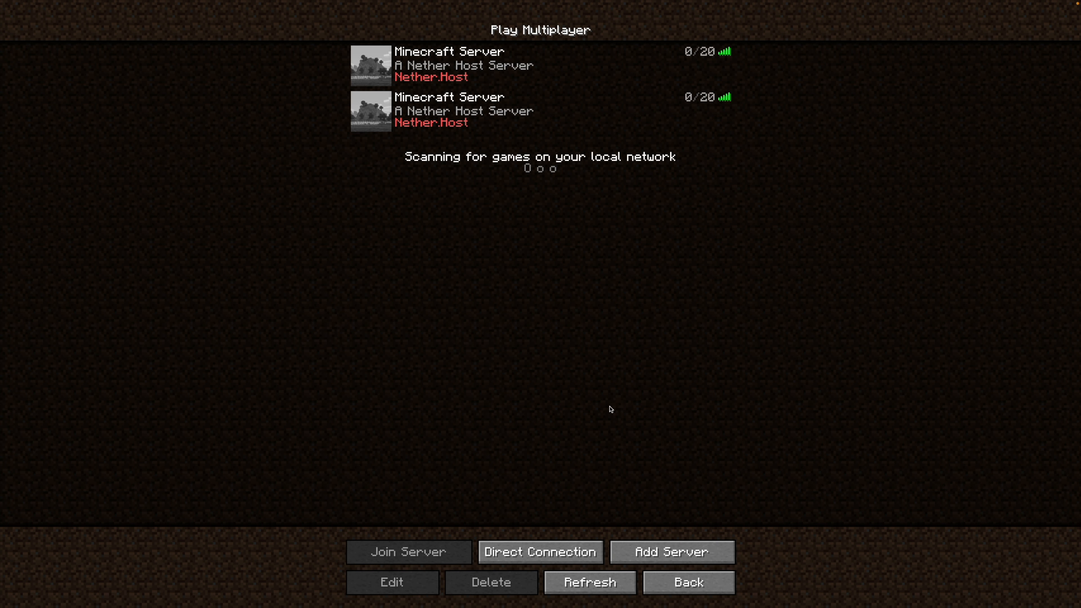
# Step: Join the second server in the list and walk forward in the world to test the custom domain
pyautogui.click(379, 110)
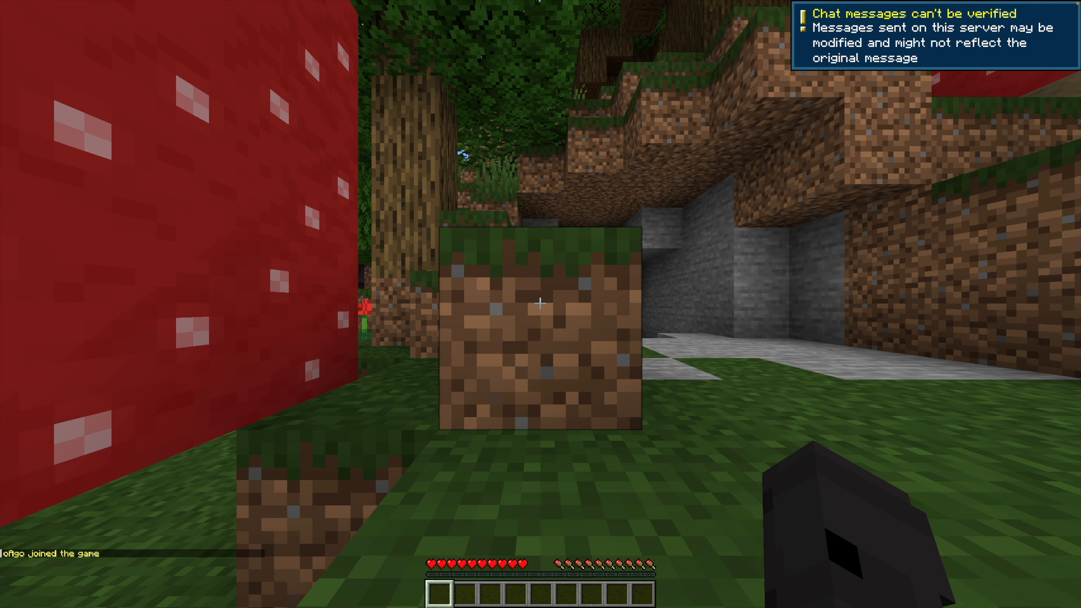
pyautogui.press('w')
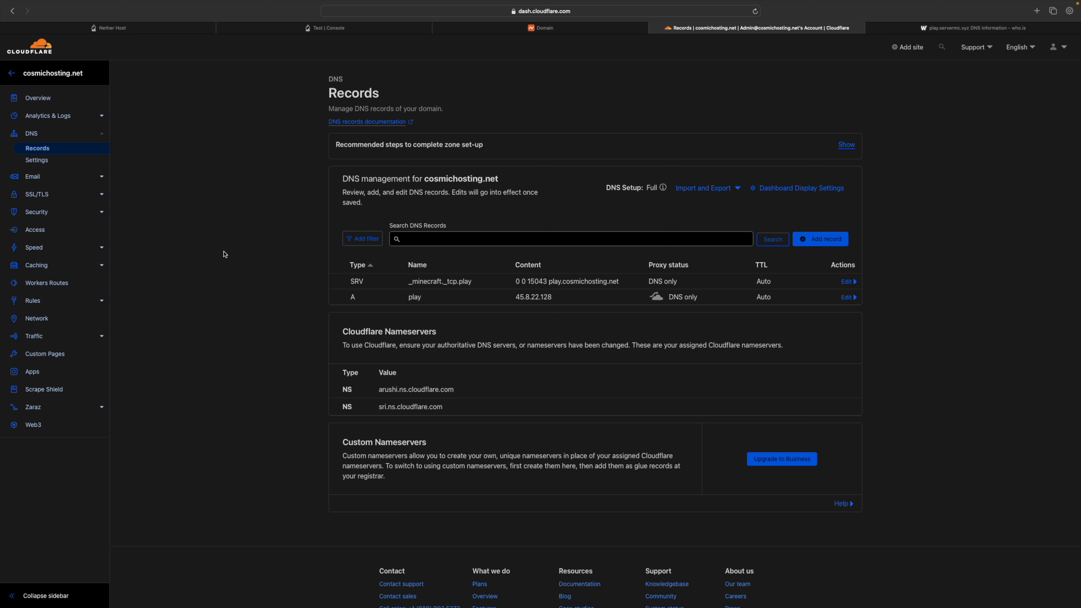
# Step: Review the domain's nameservers in Namecheap, the DNS records in Cloudflare and the Nether Host server console
pyautogui.click(543, 28)
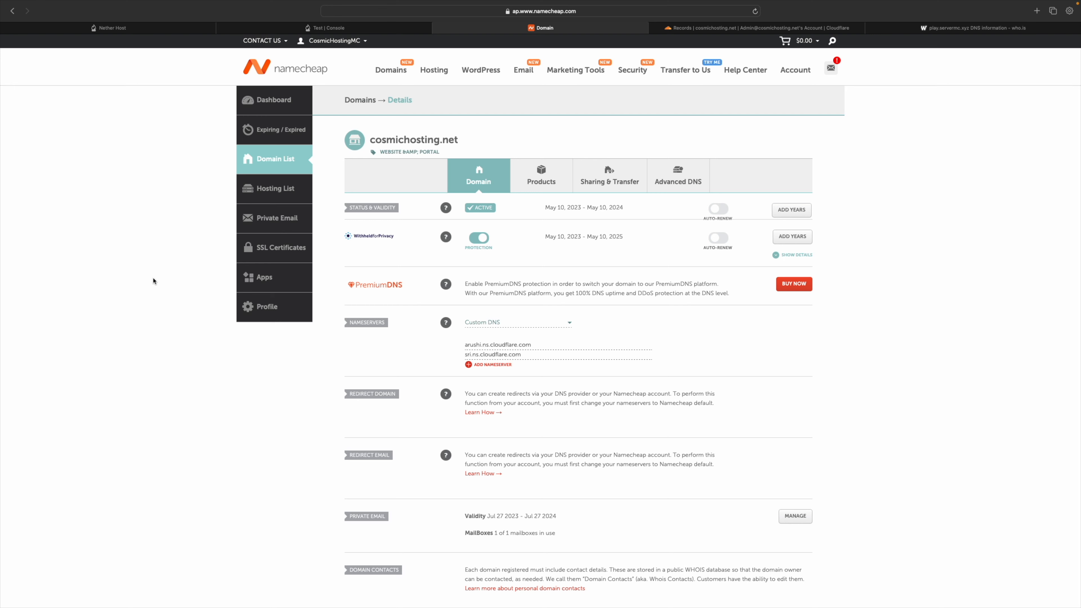
pyautogui.click(792, 26)
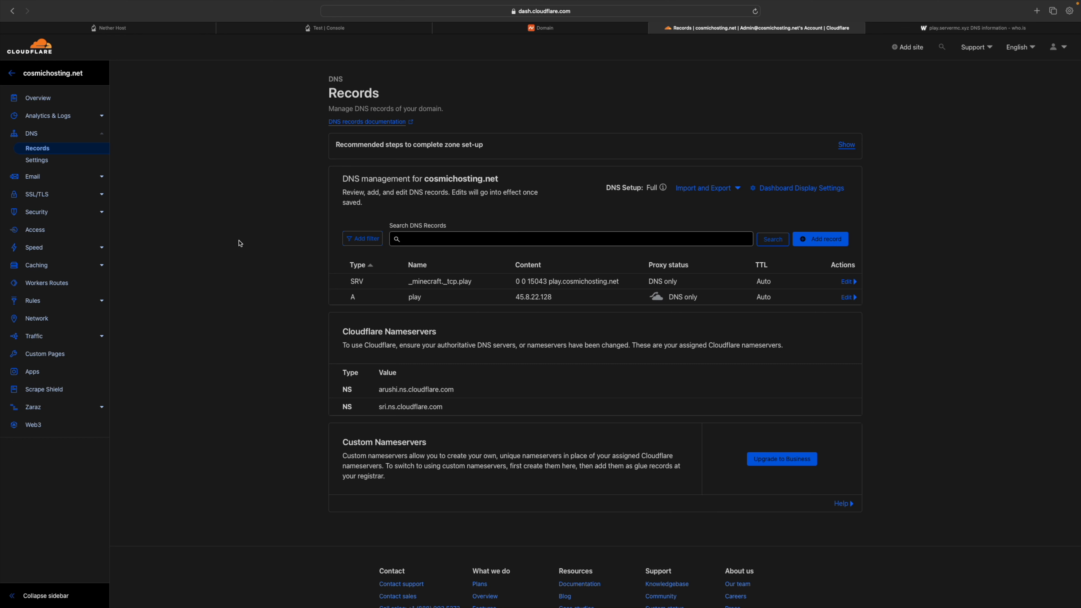
pyautogui.press('super+2')
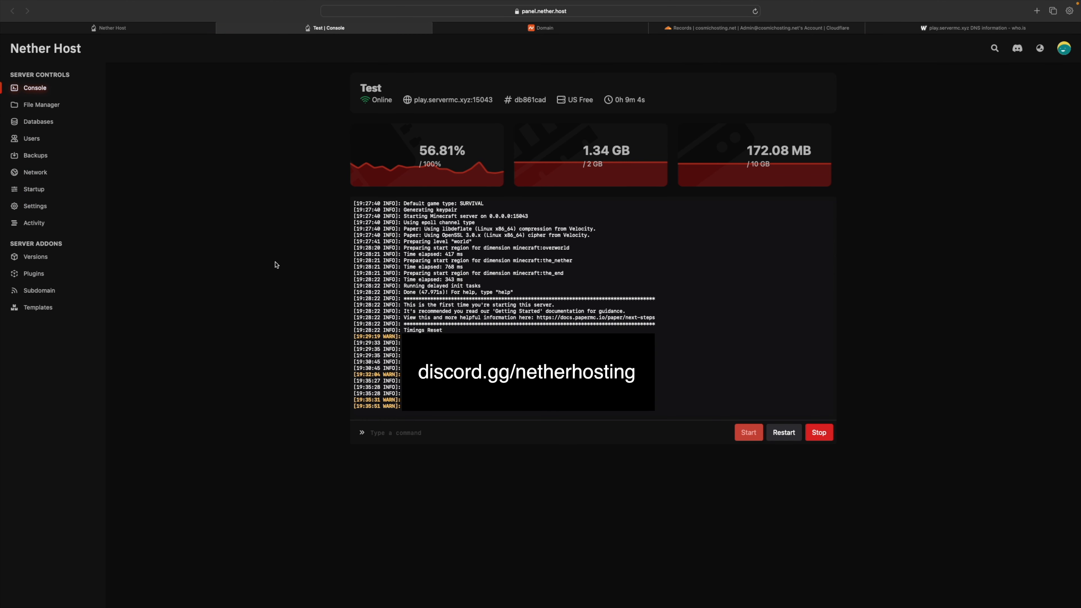